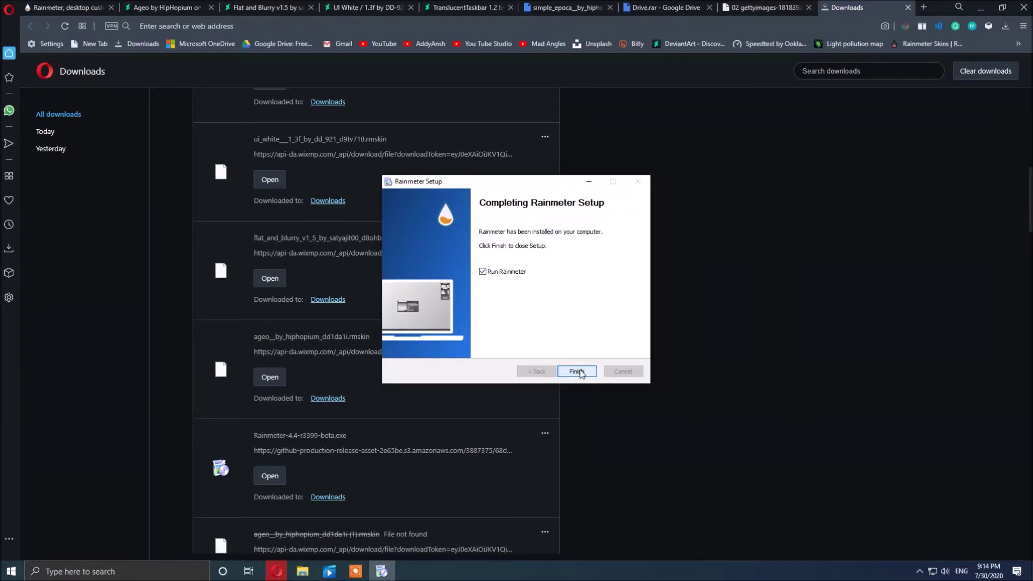
# - Finish the Rainmeter setup with the program launching, and unload the default illustro clock, system, disk and welcome skins from the desktop
pyautogui.click(577, 371)
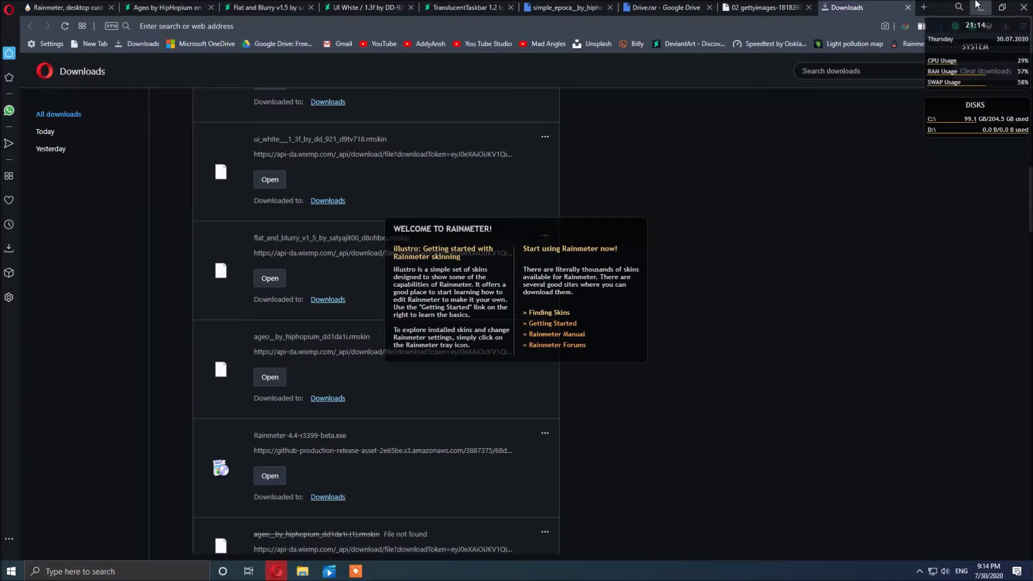
pyautogui.click(978, 5)
pyautogui.rightClick(975, 26)
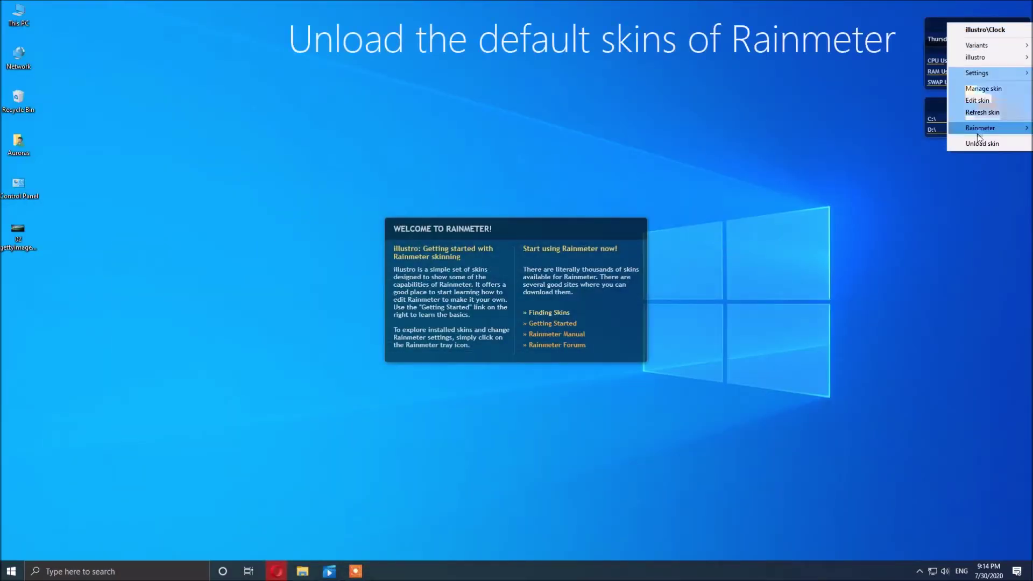
pyautogui.click(980, 146)
pyautogui.rightClick(974, 65)
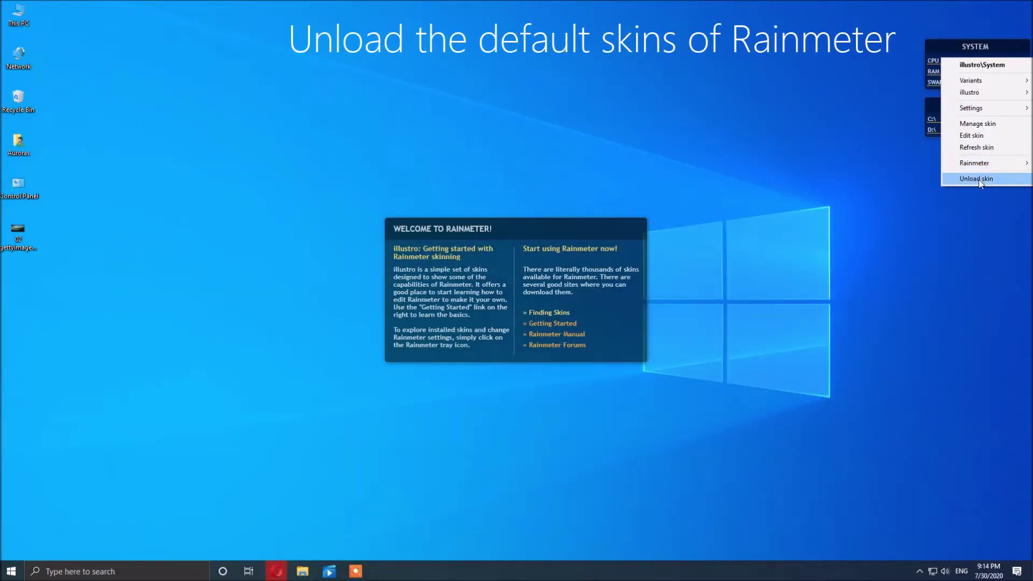
pyautogui.click(979, 180)
pyautogui.rightClick(969, 123)
pyautogui.click(978, 241)
pyautogui.rightClick(568, 246)
pyautogui.click(597, 368)
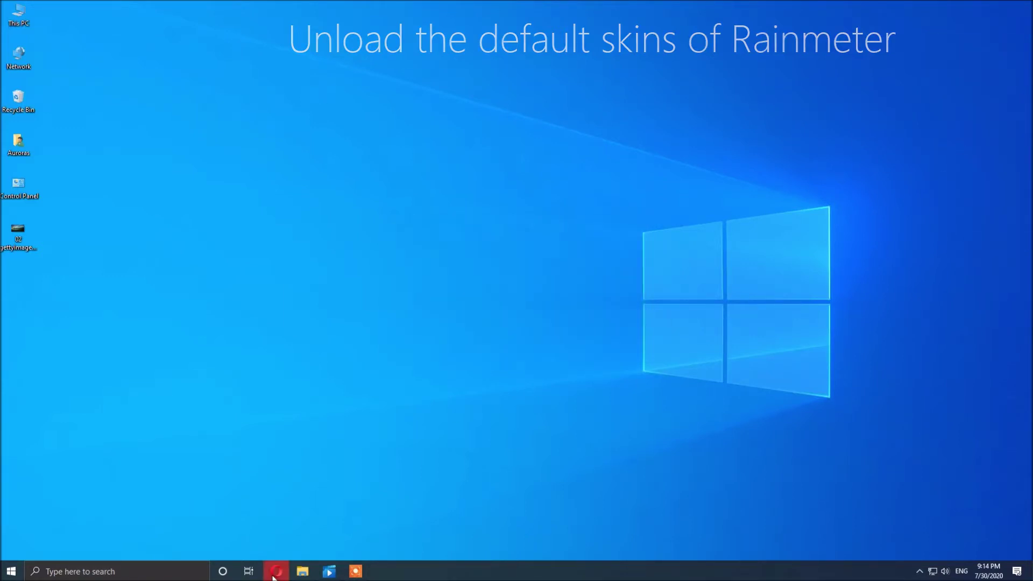
# - Install the downloaded Ageo and Flat & Blurry skin packages from the browser's download list
pyautogui.click(277, 571)
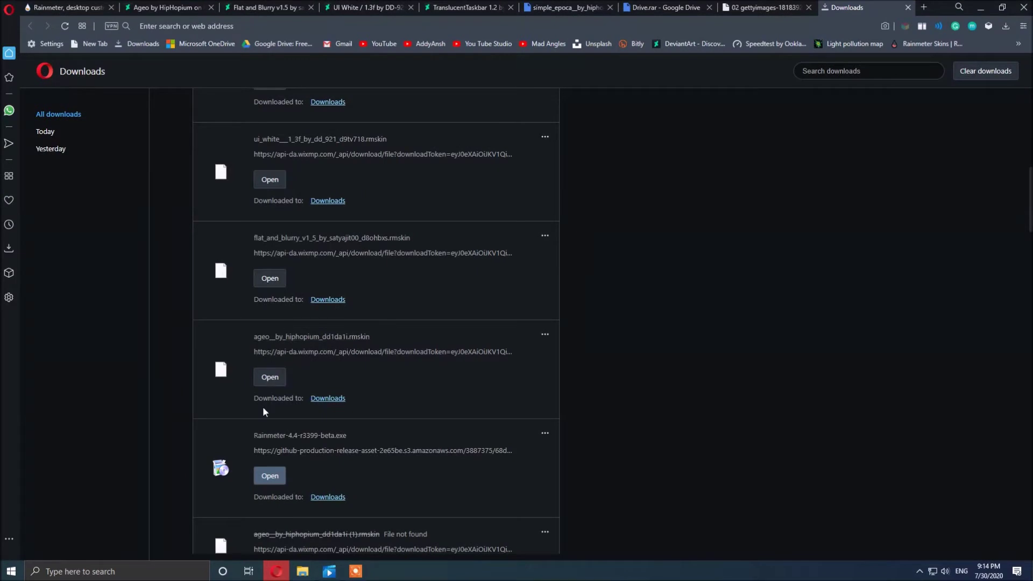
pyautogui.click(270, 378)
pyautogui.click(555, 385)
pyautogui.click(270, 278)
pyautogui.click(555, 385)
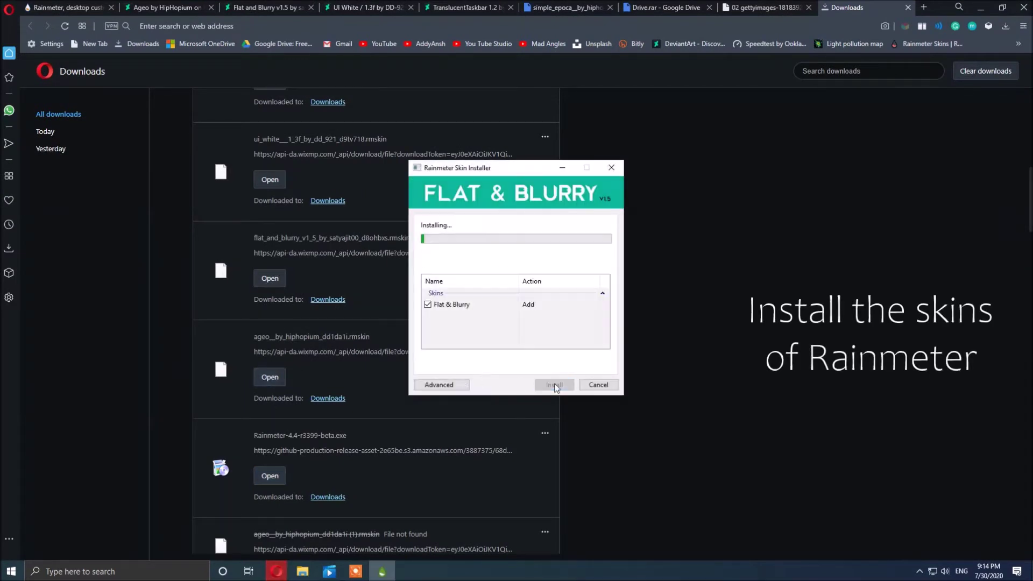
# - Install the downloaded UI White, TranslucentTaskbar and Simple Epoca skin packages
pyautogui.click(270, 291)
pyautogui.click(555, 385)
pyautogui.click(270, 350)
pyautogui.click(553, 367)
pyautogui.scroll(3, 296, 316)
pyautogui.click(271, 317)
pyautogui.click(554, 385)
# - Extract both folders of the downloaded Drive.rar archive to the Desktop and minimise the open windows
pyautogui.scroll(2, 292, 271)
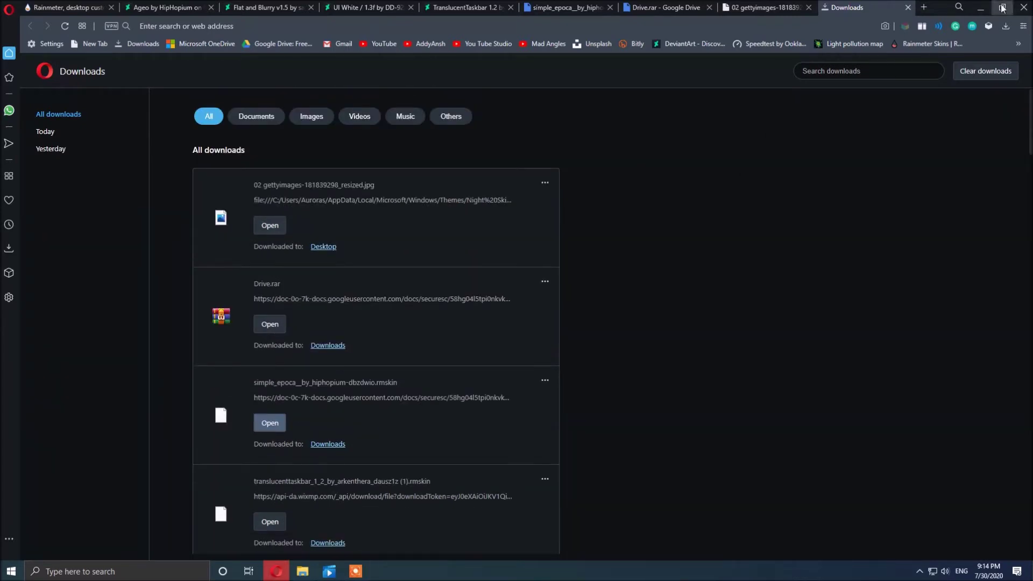
pyautogui.click(275, 325)
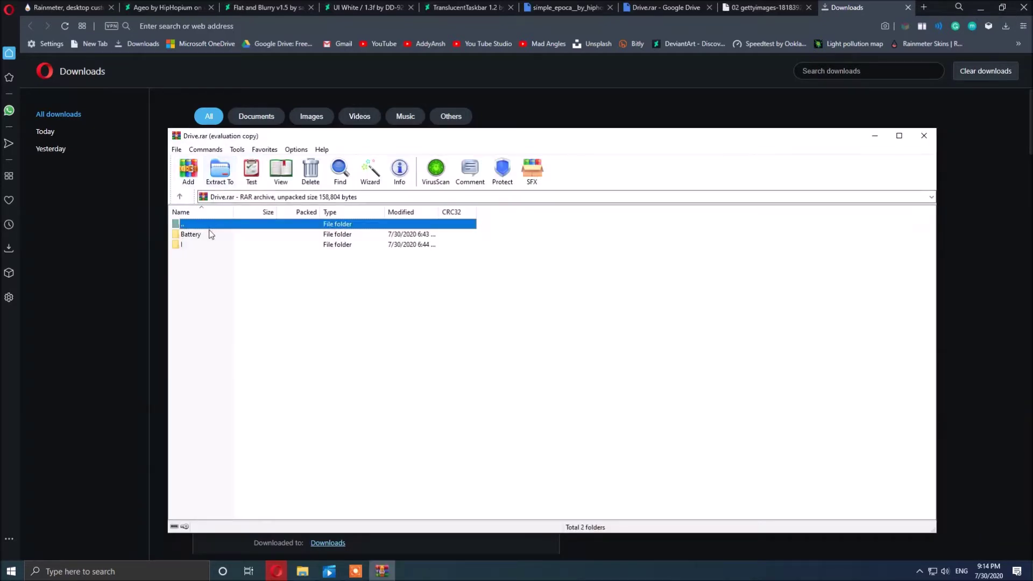
pyautogui.click(636, 294)
pyautogui.moveTo(215, 260); pyautogui.dragTo(214, 240)
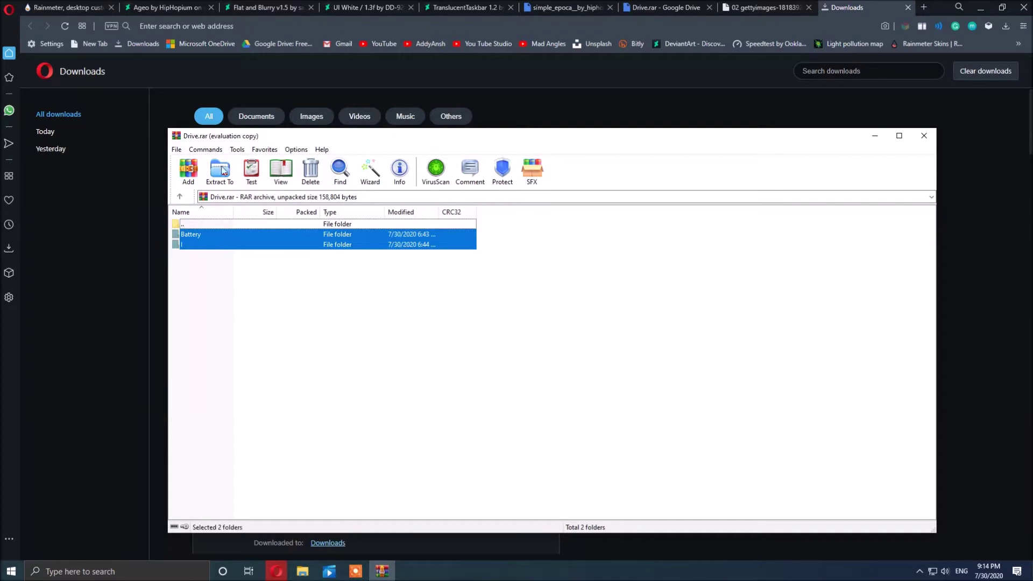
pyautogui.click(220, 171)
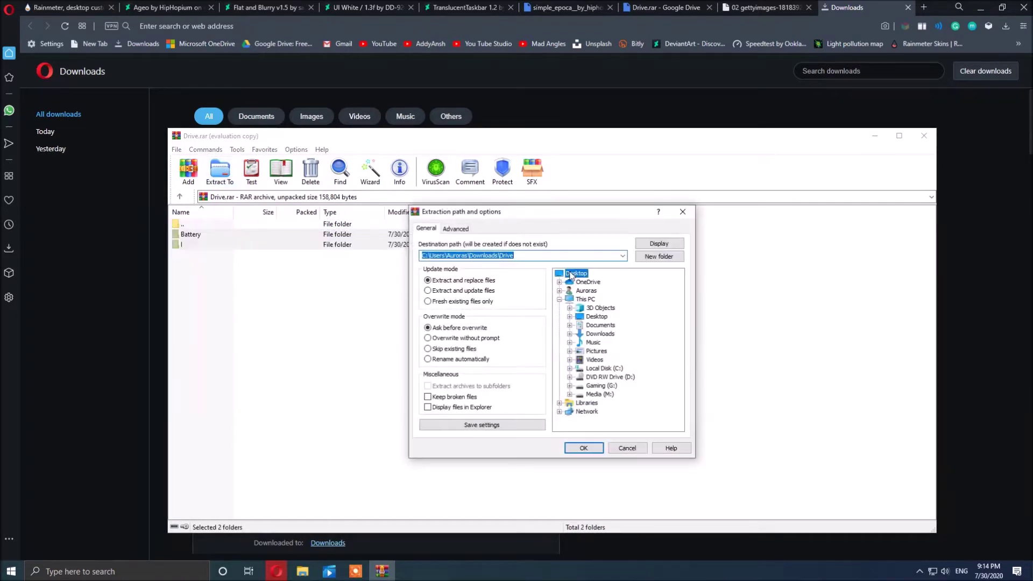
pyautogui.click(584, 448)
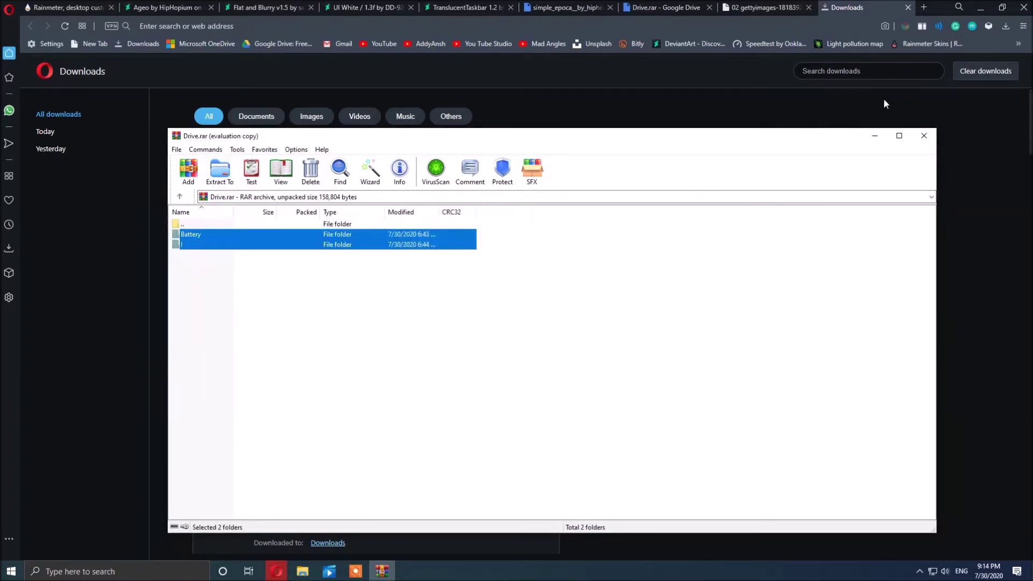
pyautogui.click(876, 135)
pyautogui.click(980, 7)
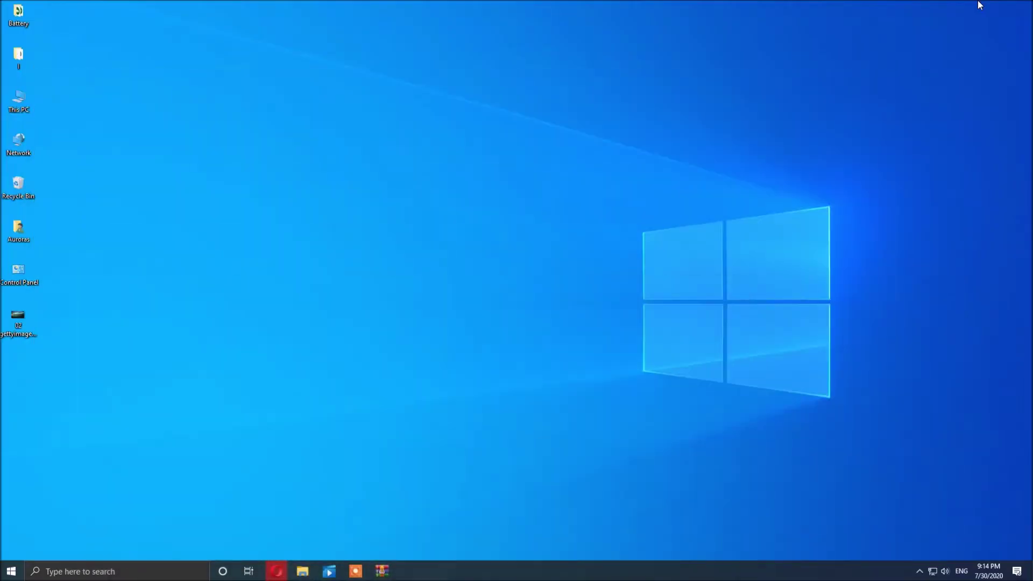
pyautogui.moveTo(52, 11); pyautogui.dragTo(226, 91)
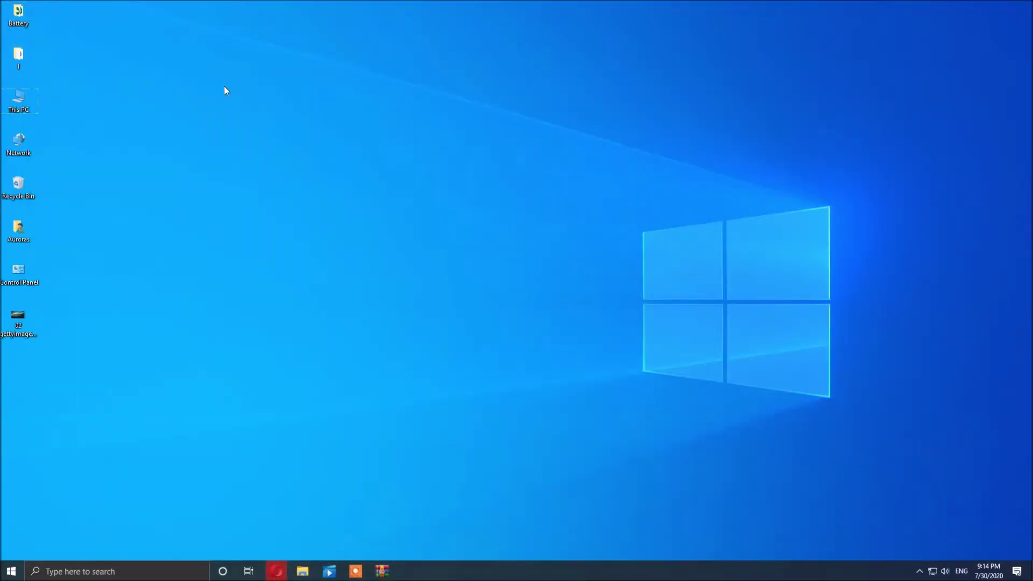
# - Preview the gettyimages wallpaper image on the desktop in Picasa Photo Viewer
pyautogui.rightClick(24, 320)
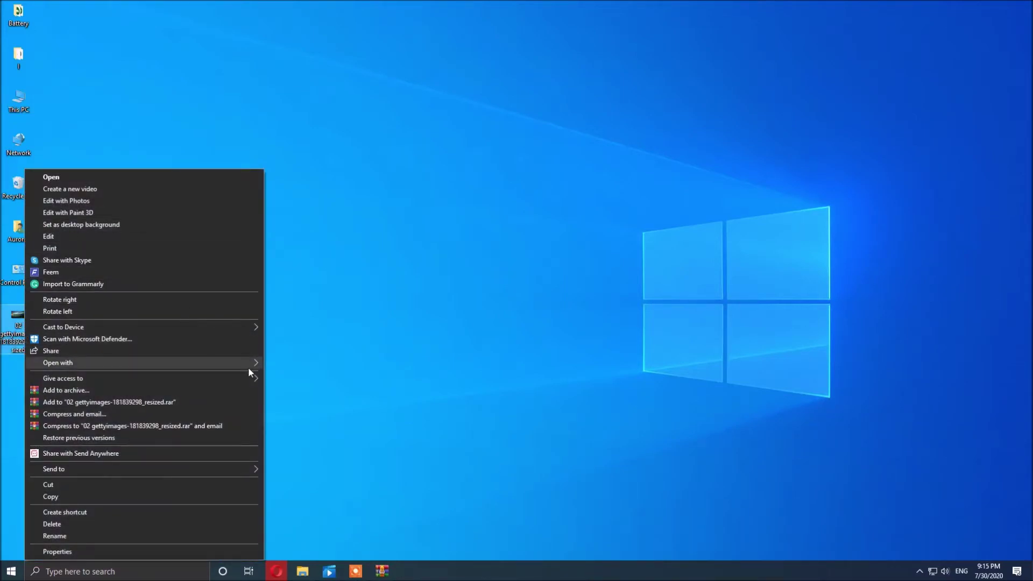
pyautogui.moveTo(249, 368)
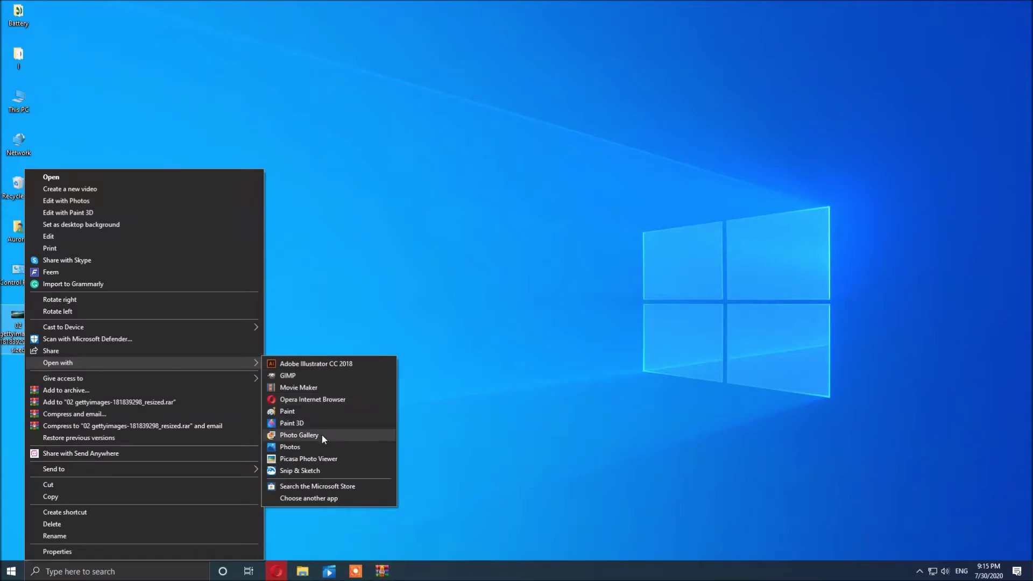
pyautogui.click(322, 459)
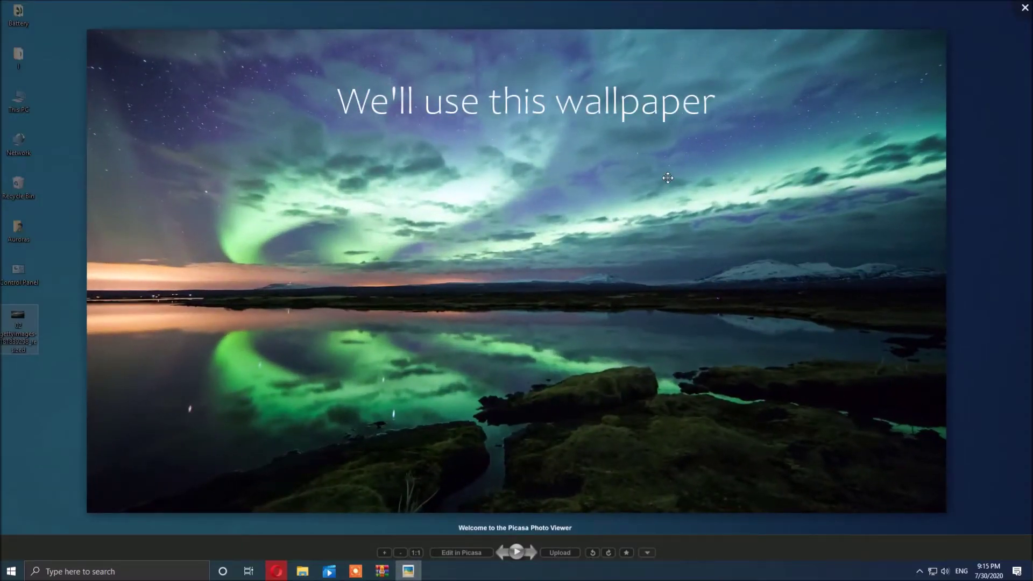
pyautogui.press('Escape')
# - Set the gettyimages picture as the desktop background and move its file to the Recycle Bin
pyautogui.rightClick(18, 325)
pyautogui.click(99, 224)
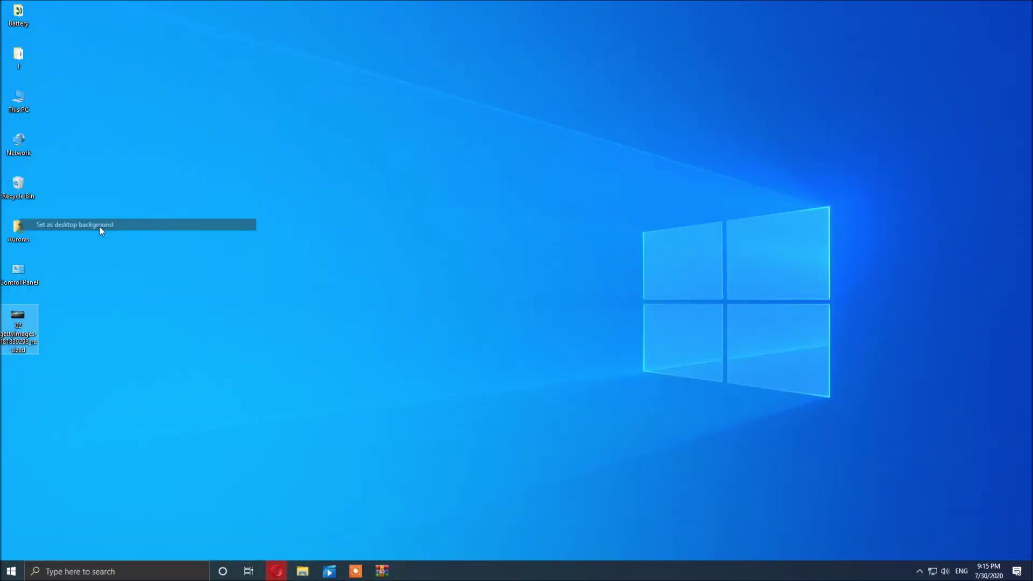
pyautogui.moveTo(19, 321); pyautogui.dragTo(24, 183)
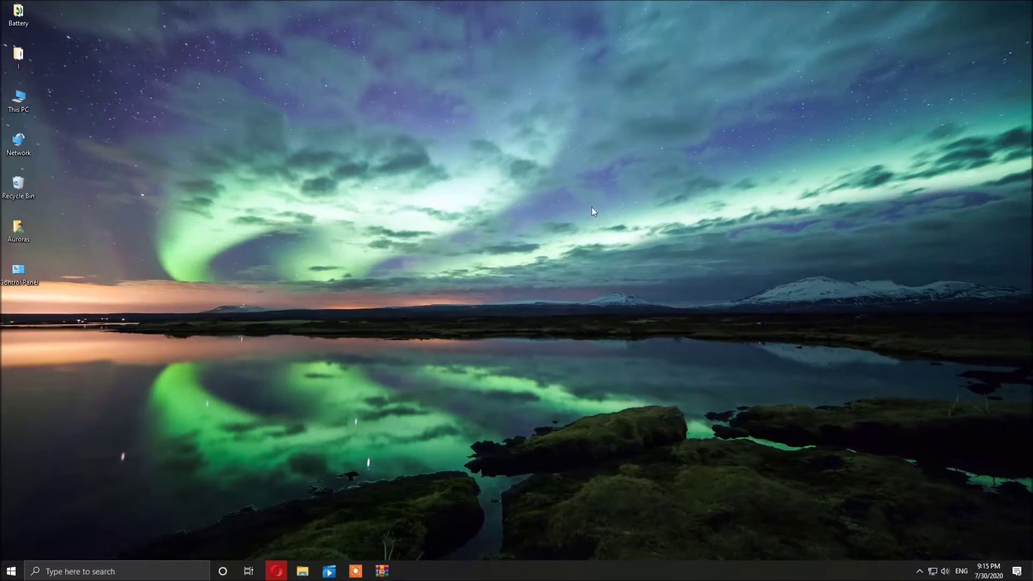
# - Open the Rainmeter manager and load the Time and Date.ini skin from the Ageo collection
pyautogui.click(919, 572)
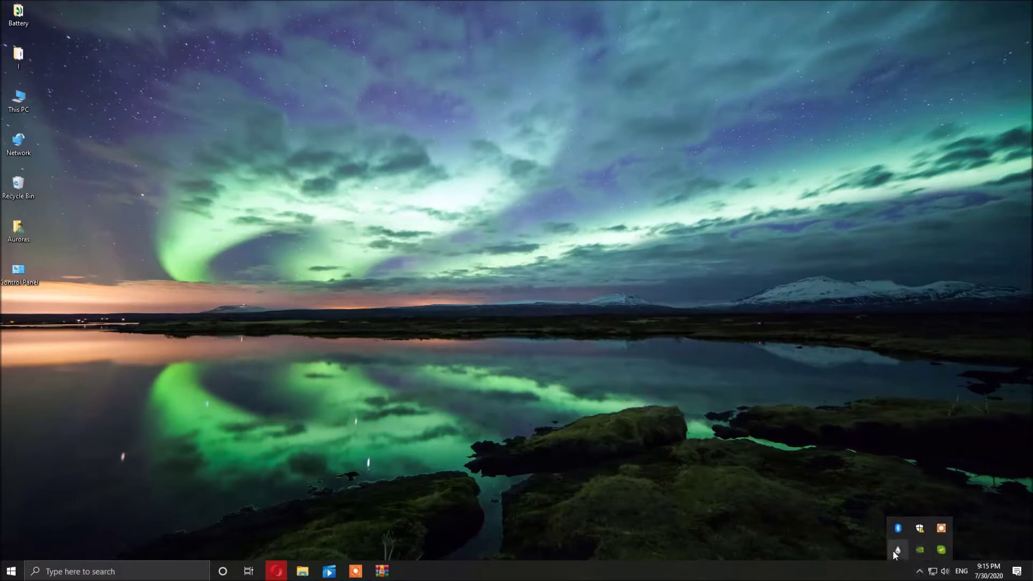
pyautogui.click(897, 550)
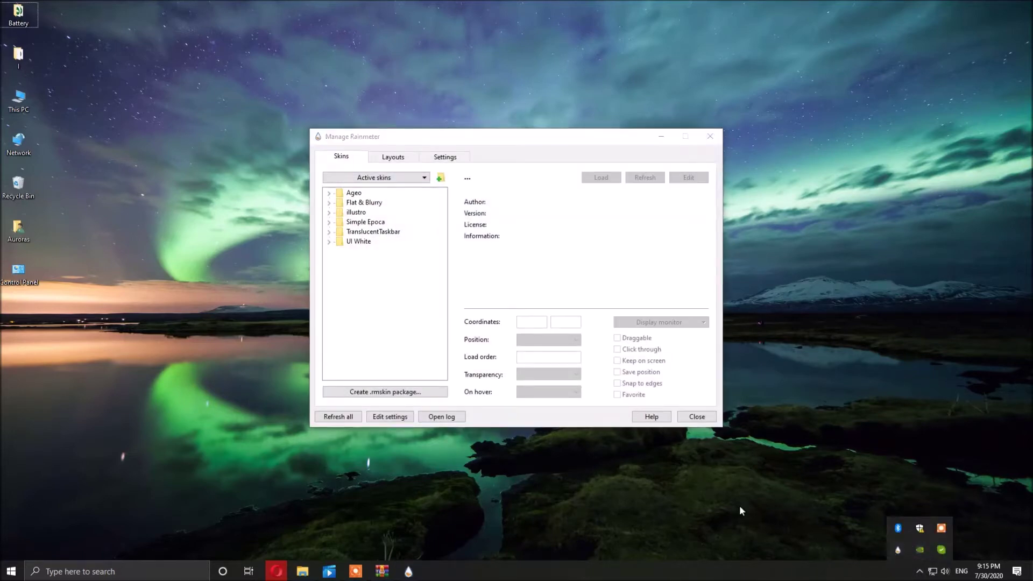
pyautogui.click(329, 194)
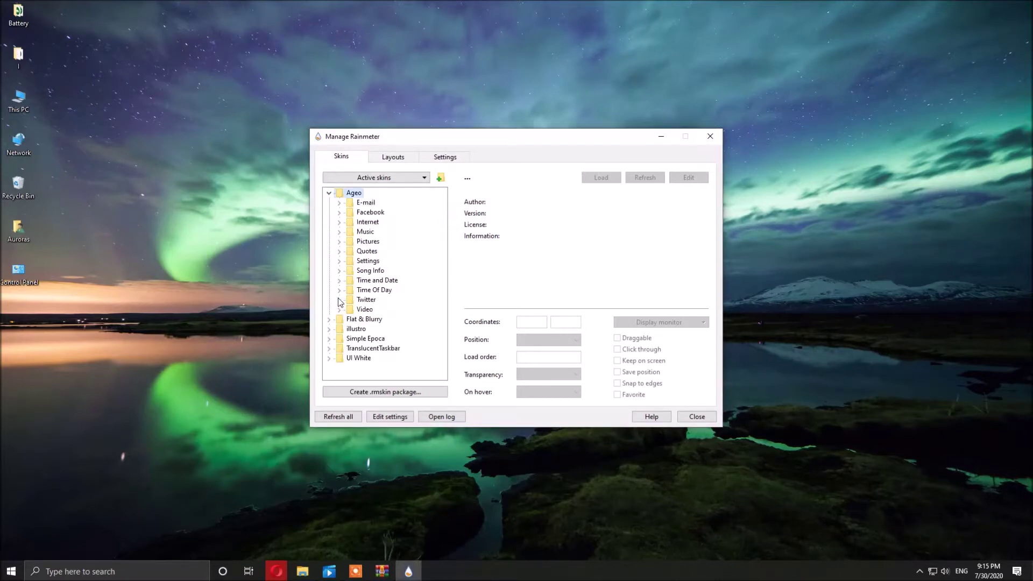
pyautogui.click(339, 281)
pyautogui.click(392, 290)
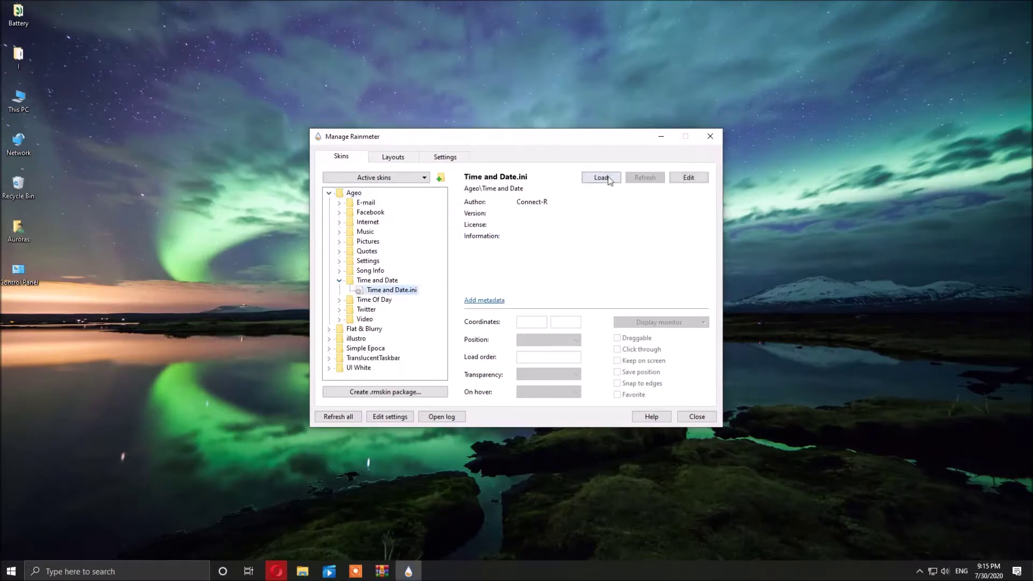
# - Move the Time and Date skin to the upper centre of the desktop, at about 770, 185
pyautogui.moveTo(596, 141); pyautogui.dragTo(130, 349)
pyautogui.moveTo(185, 213); pyautogui.dragTo(599, 298)
pyautogui.moveTo(110, 350); pyautogui.dragTo(711, 113)
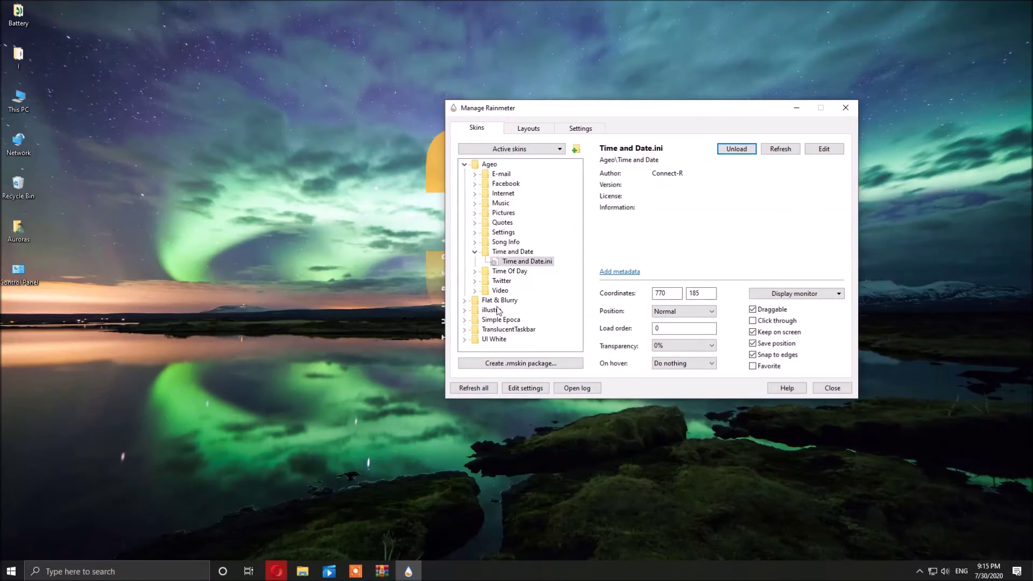
# - Load the Position Help 1080.ini skin from UI White to show the alignment guides
pyautogui.click(464, 302)
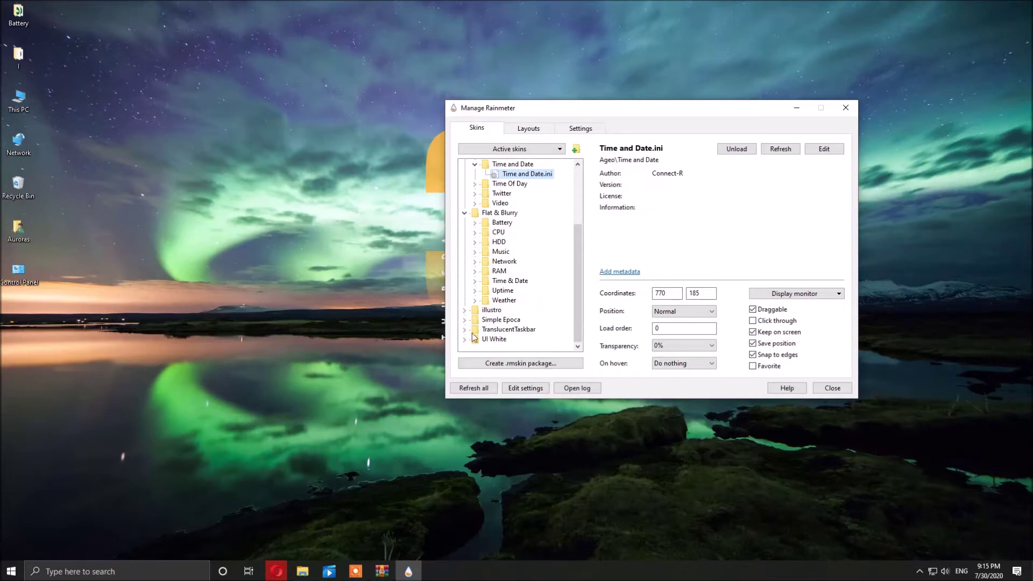
pyautogui.click(465, 339)
pyautogui.click(512, 339)
pyautogui.click(734, 150)
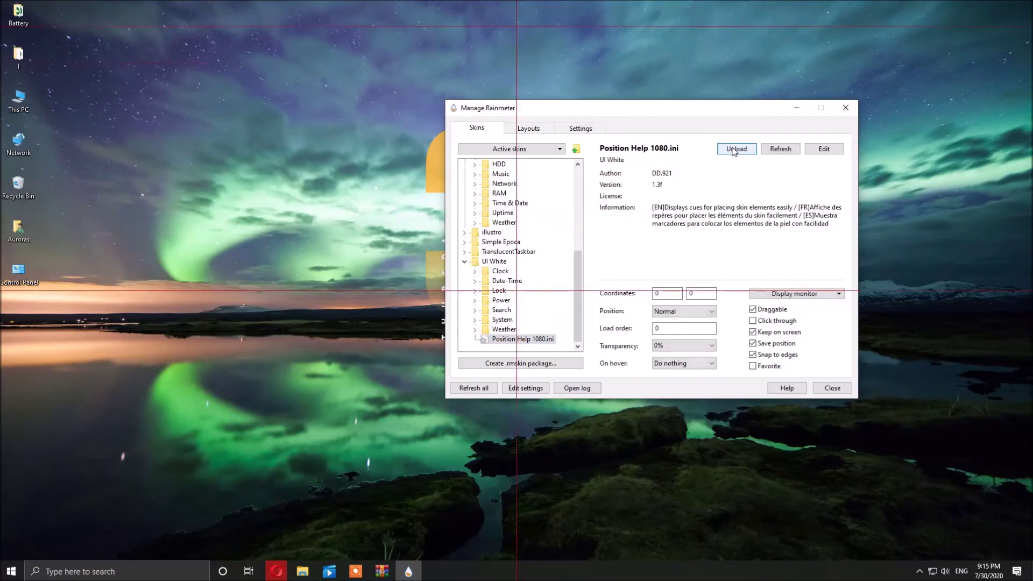
# - Hide the desktop icons
pyautogui.rightClick(140, 147)
pyautogui.moveTo(152, 151)
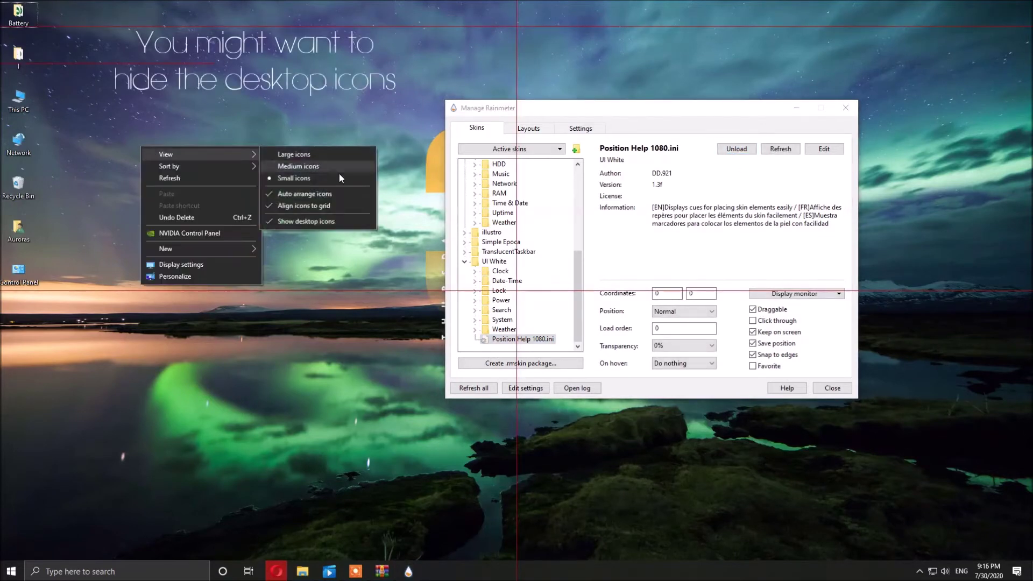
pyautogui.click(342, 222)
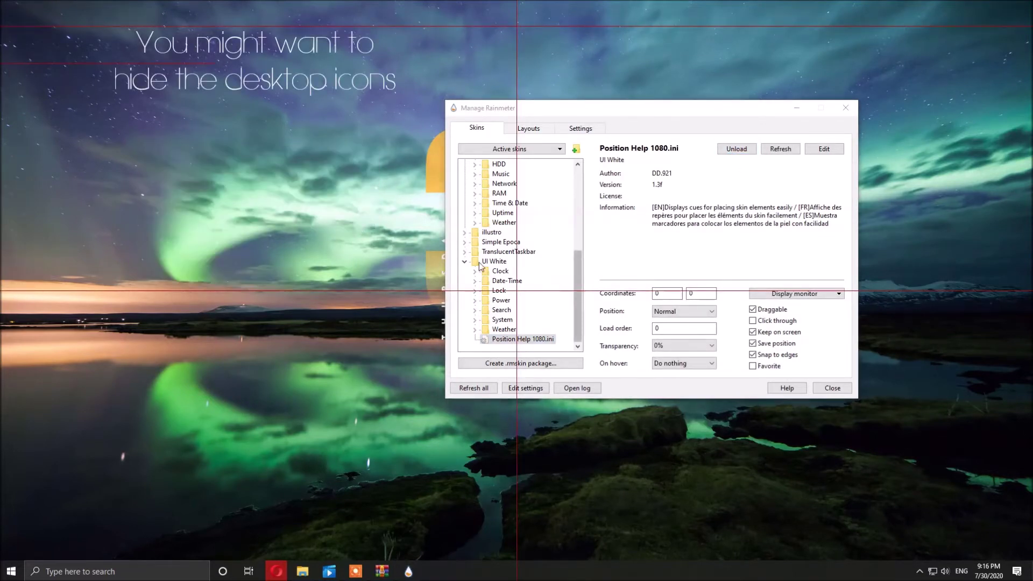
# - Load the Visualizer (Horizontal).ini skin from the Simple Epoca collection
pyautogui.hotkey('alt', 'Tab')
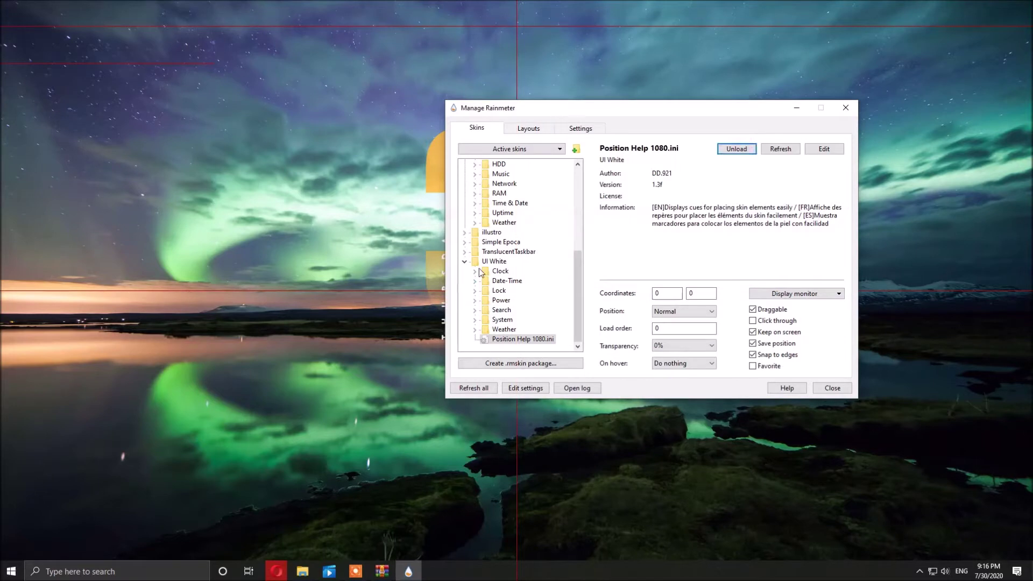
pyautogui.click(465, 254)
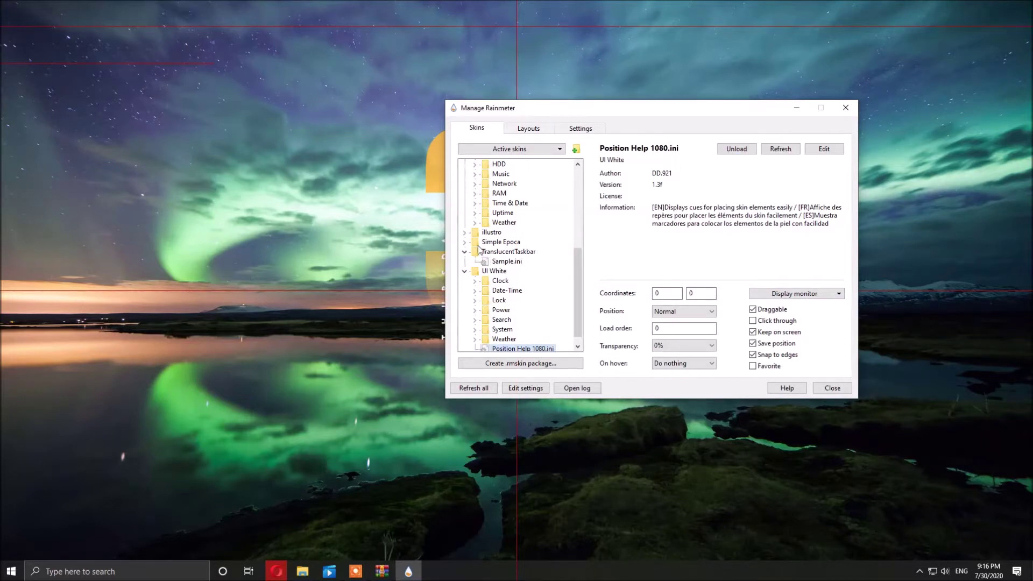
pyautogui.scroll(1, 480, 250)
pyautogui.click(465, 274)
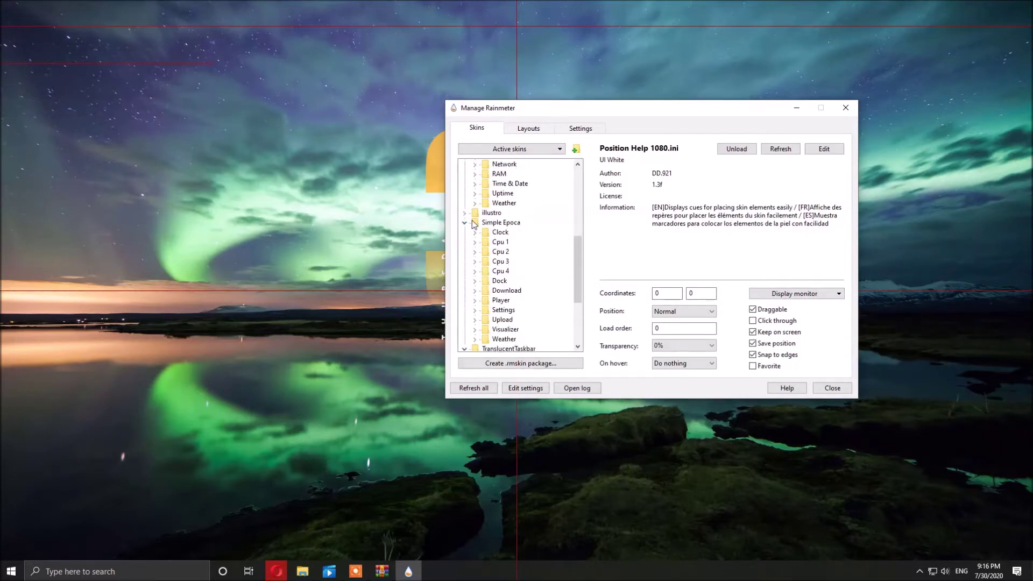
pyautogui.scroll(-1, 488, 302)
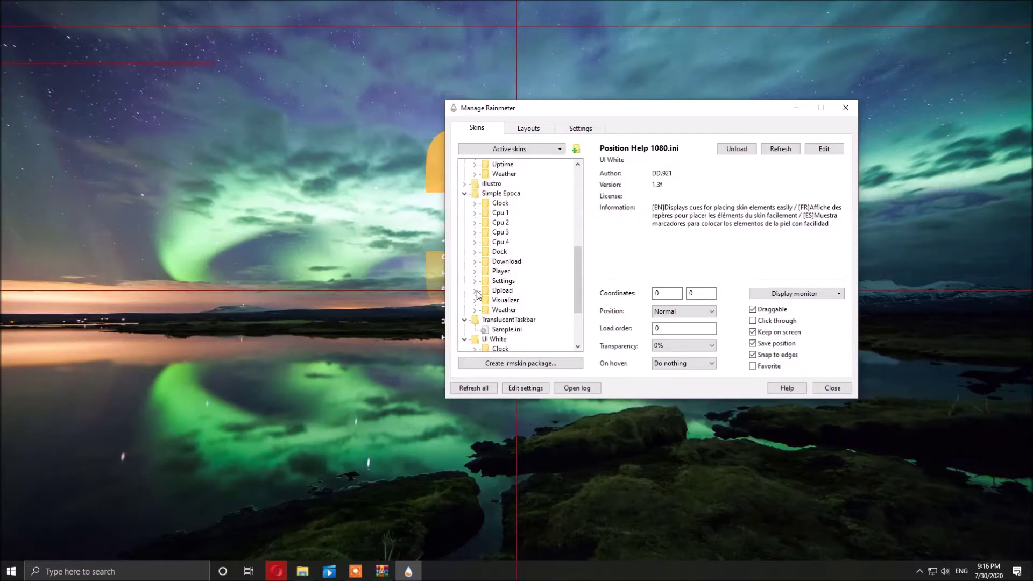
pyautogui.click(475, 301)
pyautogui.click(520, 311)
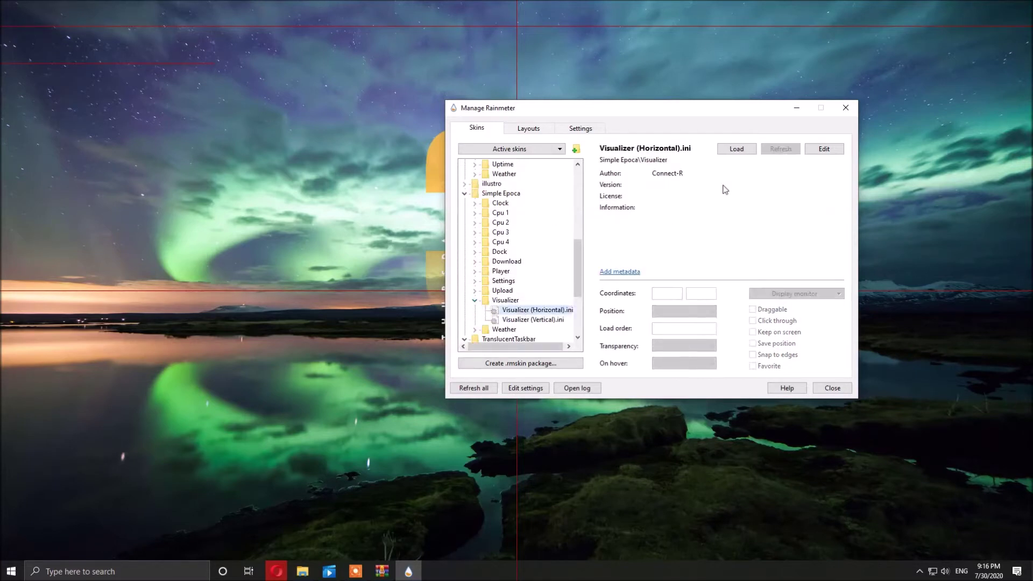
pyautogui.click(735, 152)
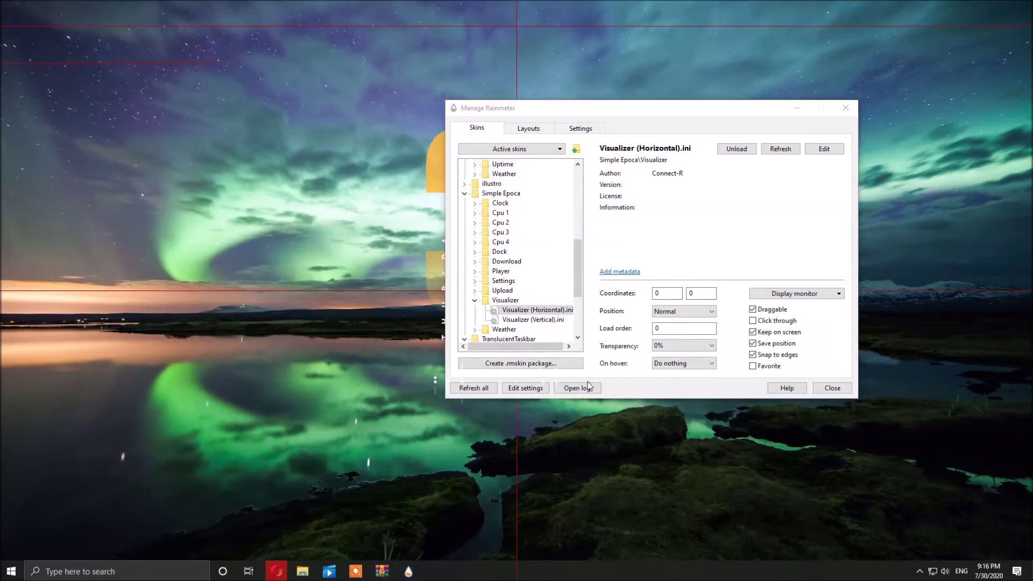
# - Place the horizontal visualizer centred below the date at about 488, 591, and raise the system volume to 100
pyautogui.moveTo(689, 107); pyautogui.dragTo(115, 189)
pyautogui.click(553, 366)
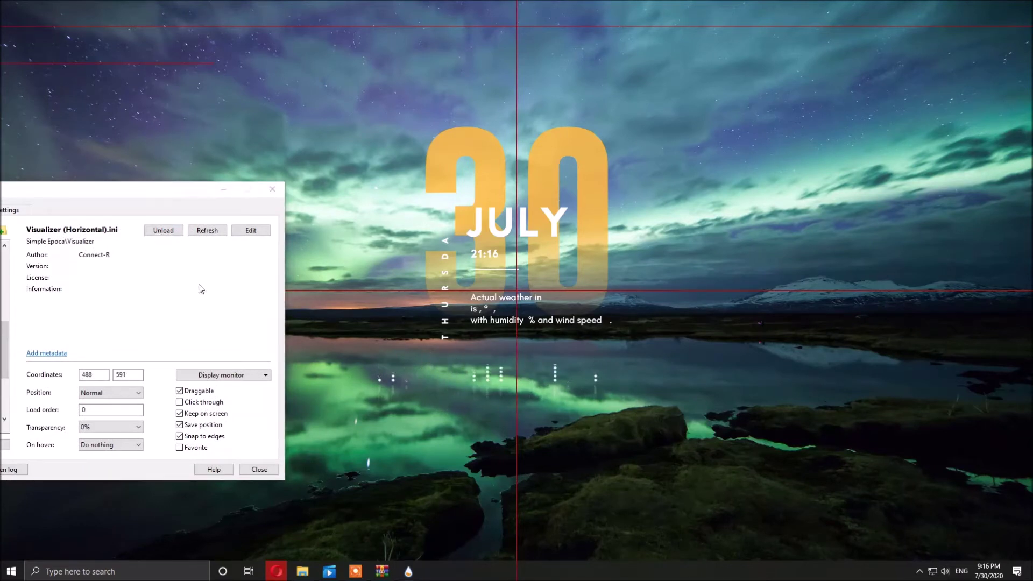
pyautogui.click(946, 572)
pyautogui.moveTo(945, 546); pyautogui.dragTo(1031, 548)
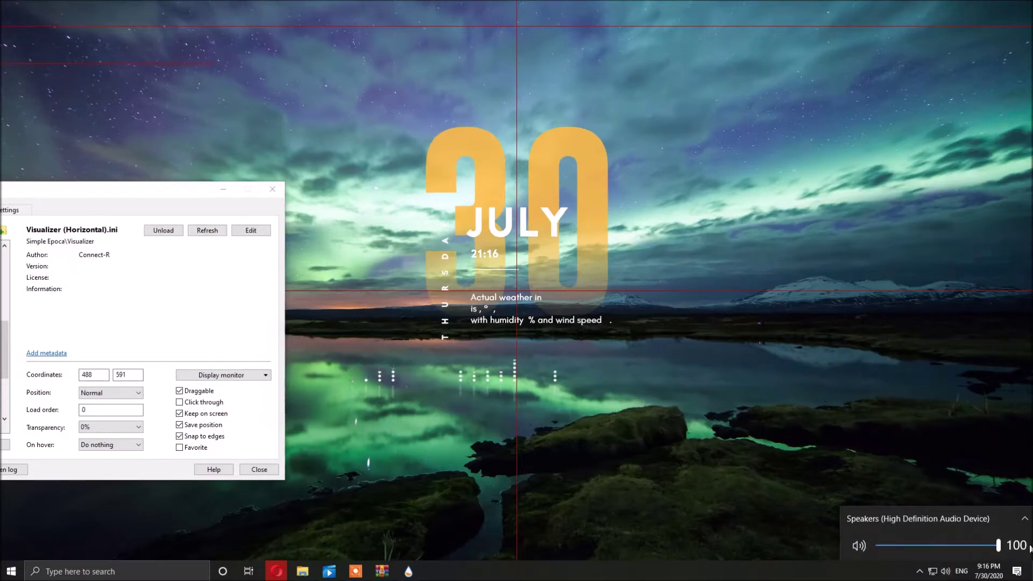
# - Lower the system volume to 69 and move the skin manager window fully into view near the middle of the desktop
pyautogui.moveTo(972, 547); pyautogui.dragTo(962, 548)
pyautogui.click(135, 201)
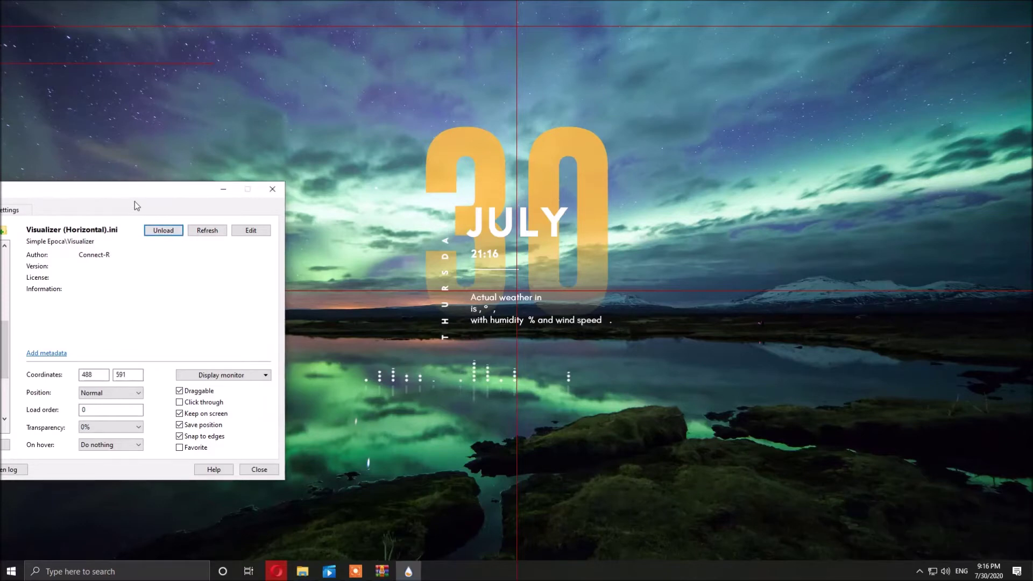
pyautogui.moveTo(143, 192); pyautogui.dragTo(640, 191)
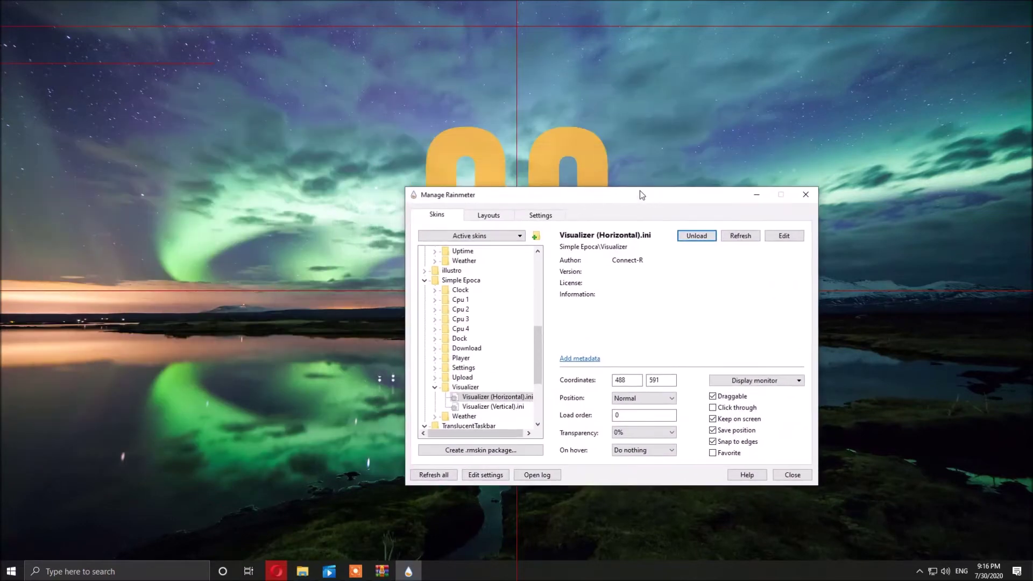
# - Collapse the Simple Epoca collection and load the Sample.ini skin from TranslucentTaskbar
pyautogui.doubleClick(433, 281)
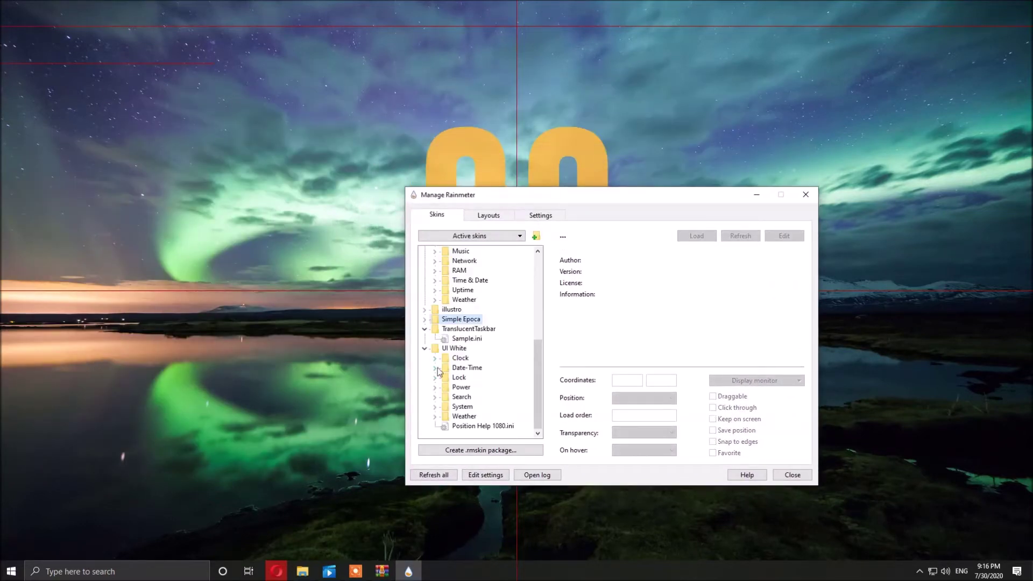
pyautogui.click(466, 338)
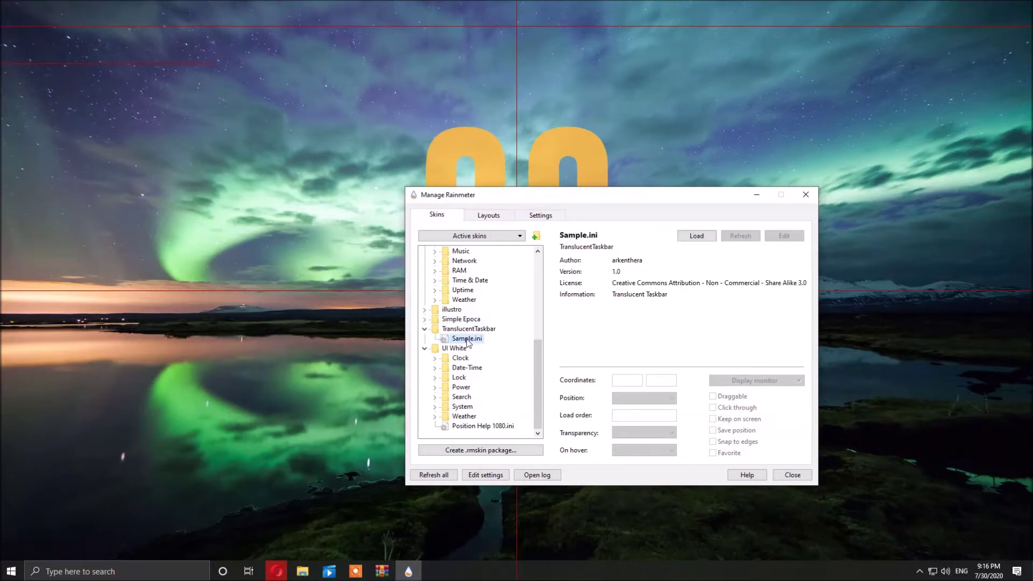
pyautogui.click(700, 237)
# - Add the line AccentState=2 below UpdateDivider=1 in the TranslucentTaskbar Sample.ini file, save it, and refresh the skin
pyautogui.click(784, 236)
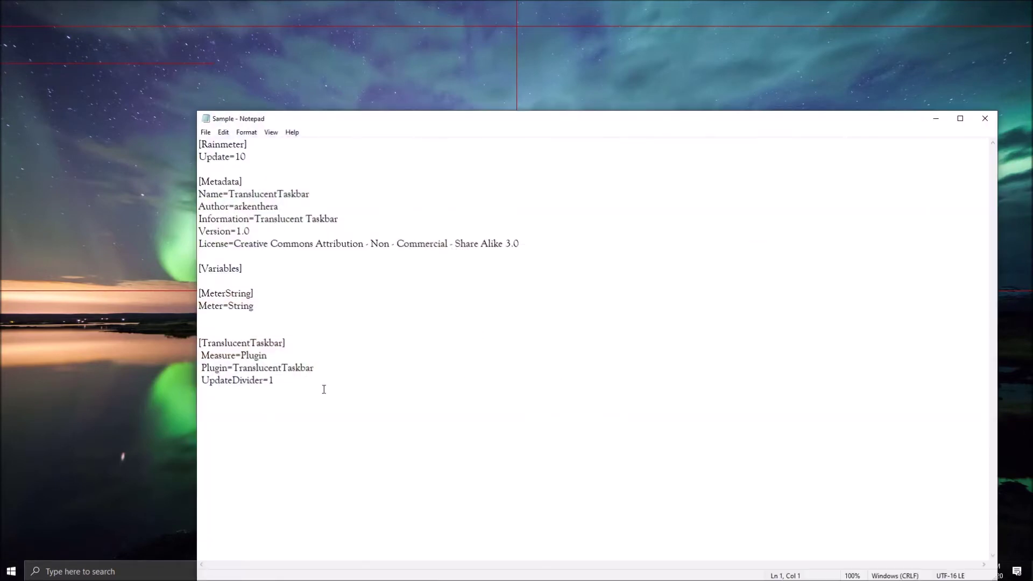
pyautogui.click(329, 382)
pyautogui.press('Return')
pyautogui.write('Accent')
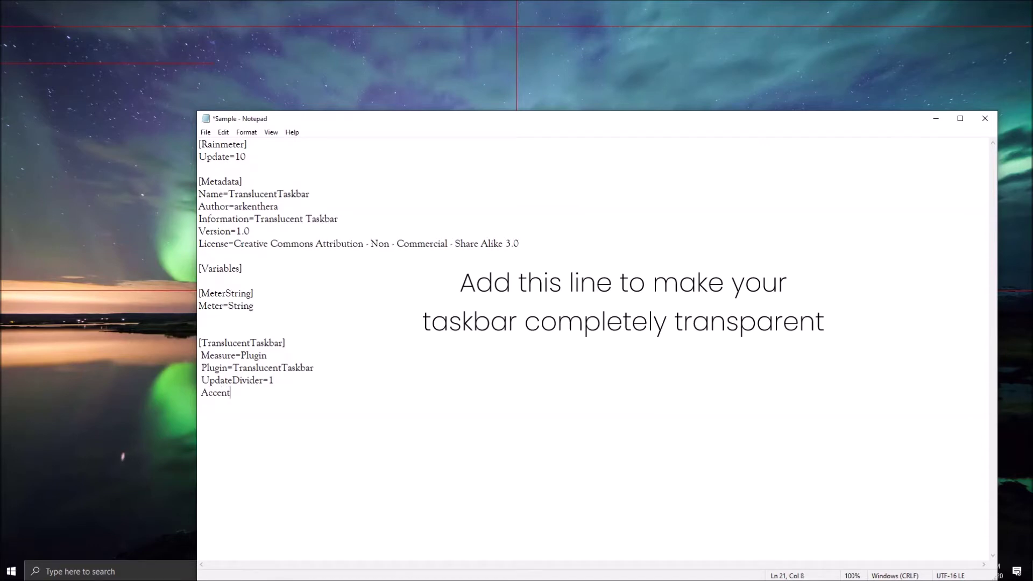
pyautogui.write('State=2')
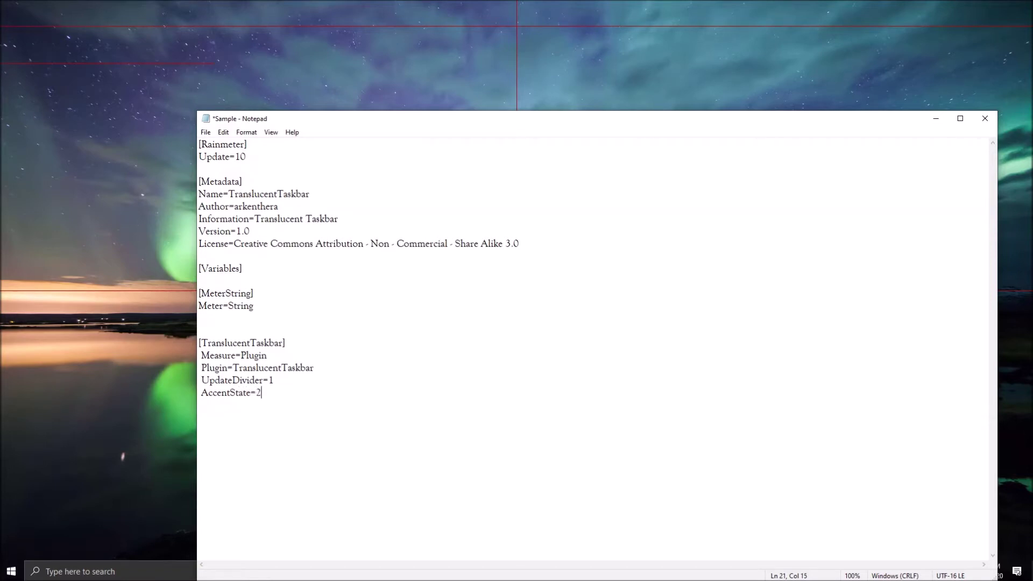
pyautogui.click(985, 118)
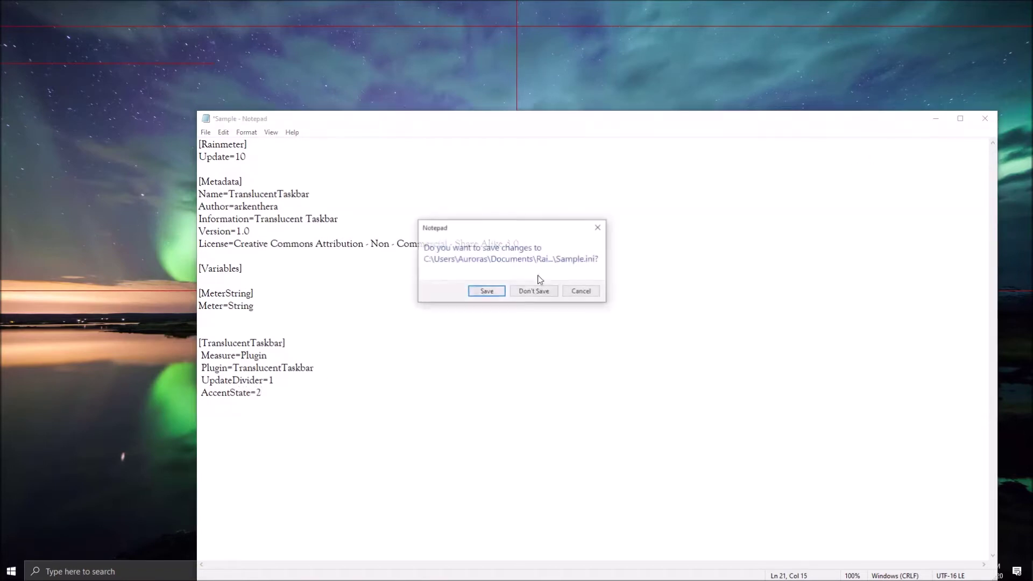
pyautogui.click(483, 291)
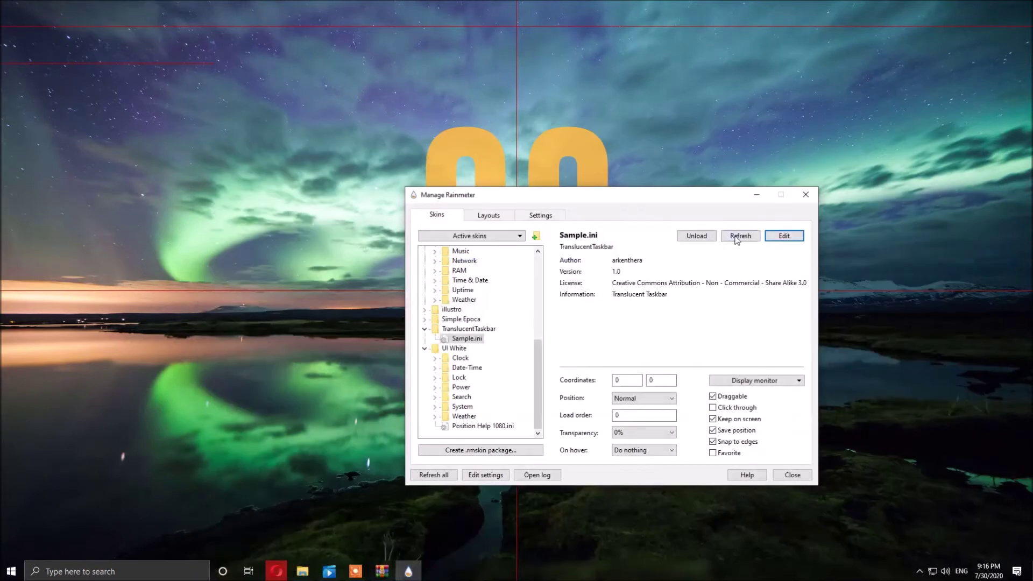
pyautogui.click(738, 237)
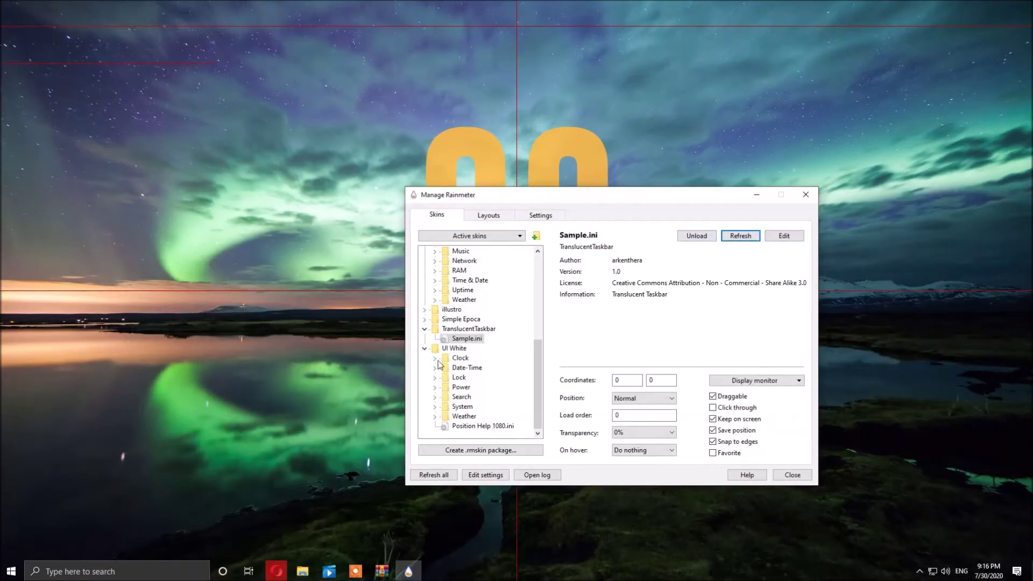
# - Collapse the UI White collection and lower the system volume to 48
pyautogui.click(425, 349)
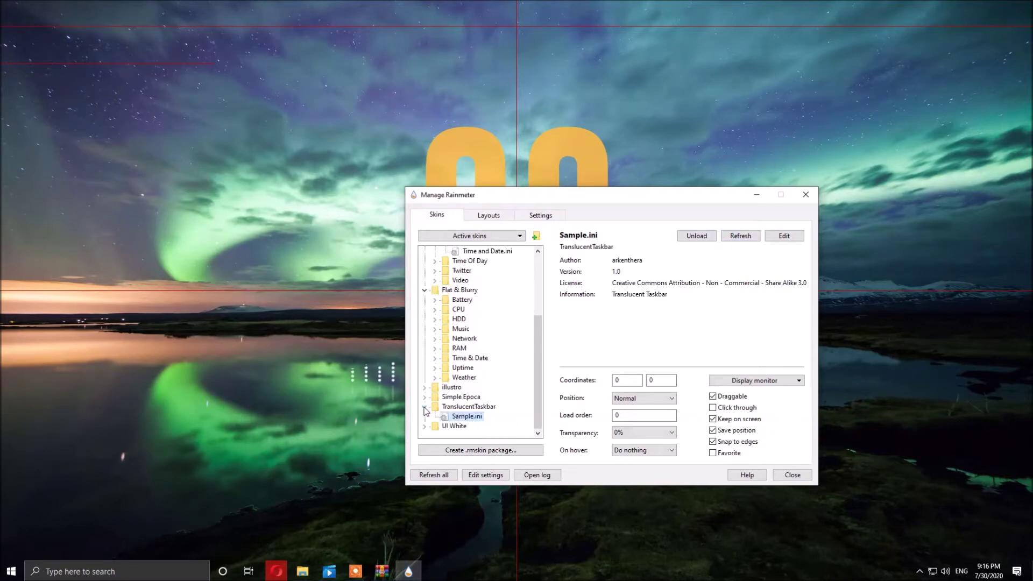
pyautogui.click(946, 572)
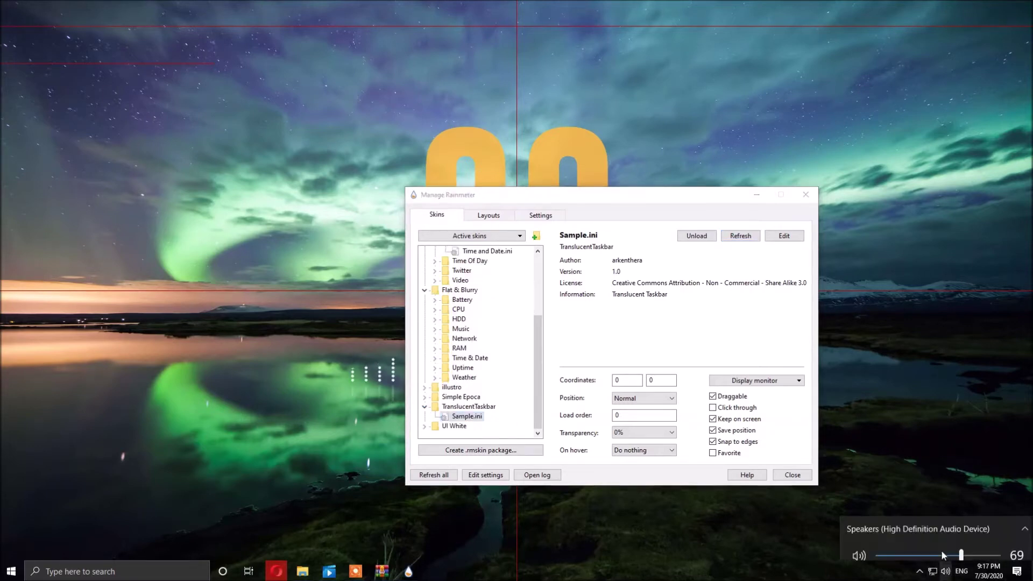
pyautogui.click(943, 546)
pyautogui.moveTo(943, 547); pyautogui.dragTo(937, 547)
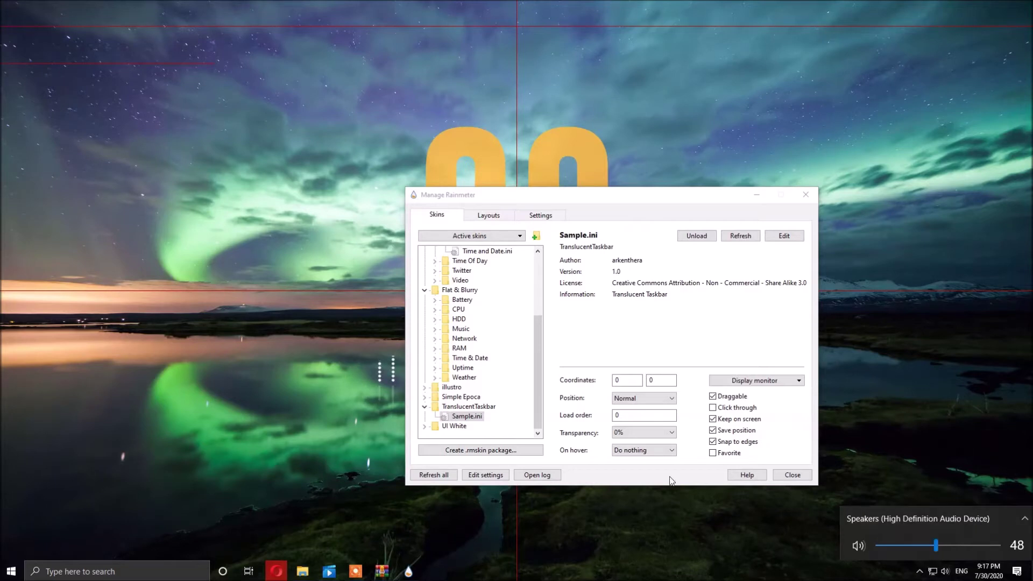
pyautogui.click(530, 404)
# - Load the Battery.ini, CPU.ini and RAM.ini skins from the Flat & Blurry collection
pyautogui.scroll(1, 442, 318)
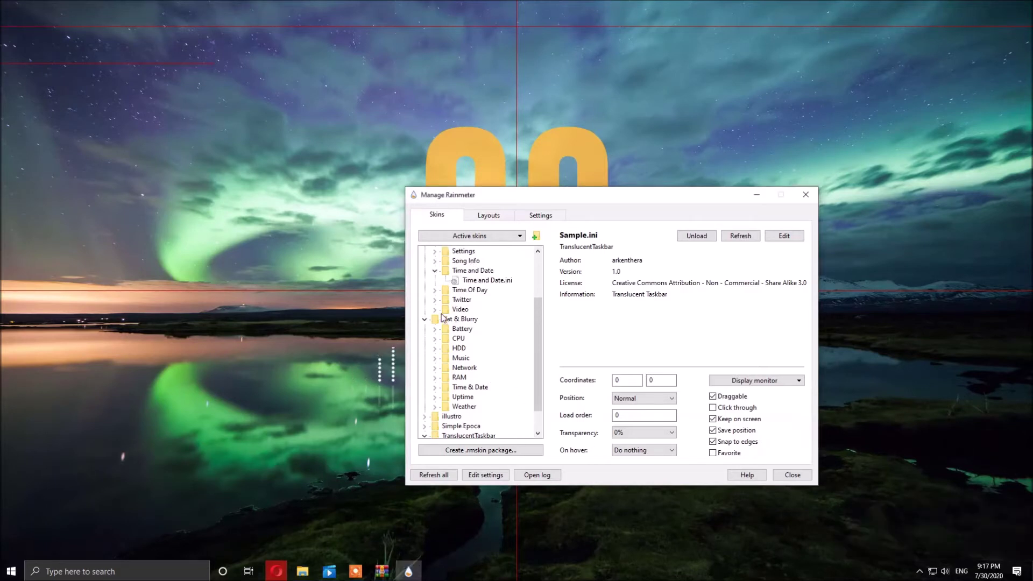
pyautogui.click(434, 328)
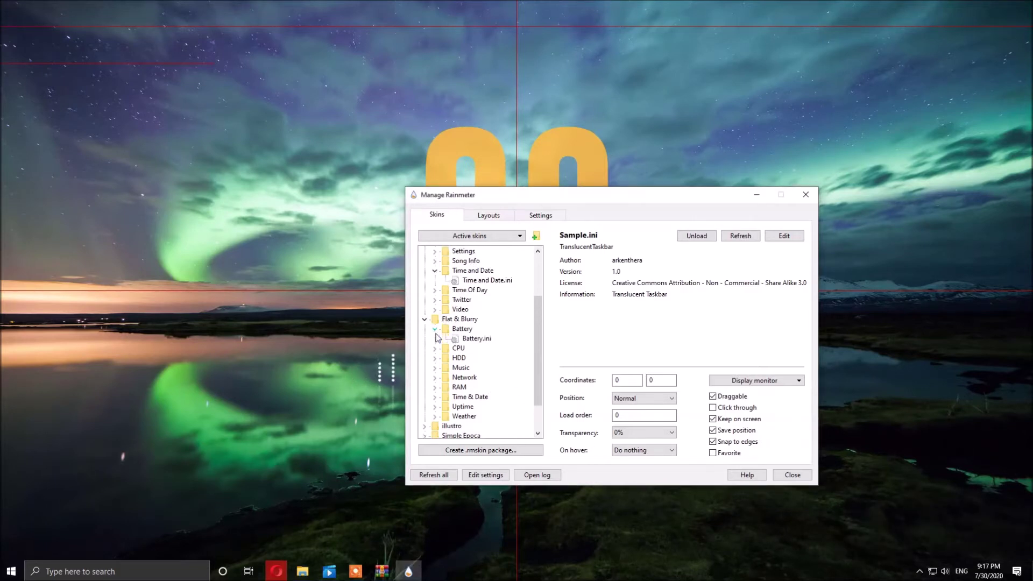
pyautogui.click(477, 338)
pyautogui.click(706, 244)
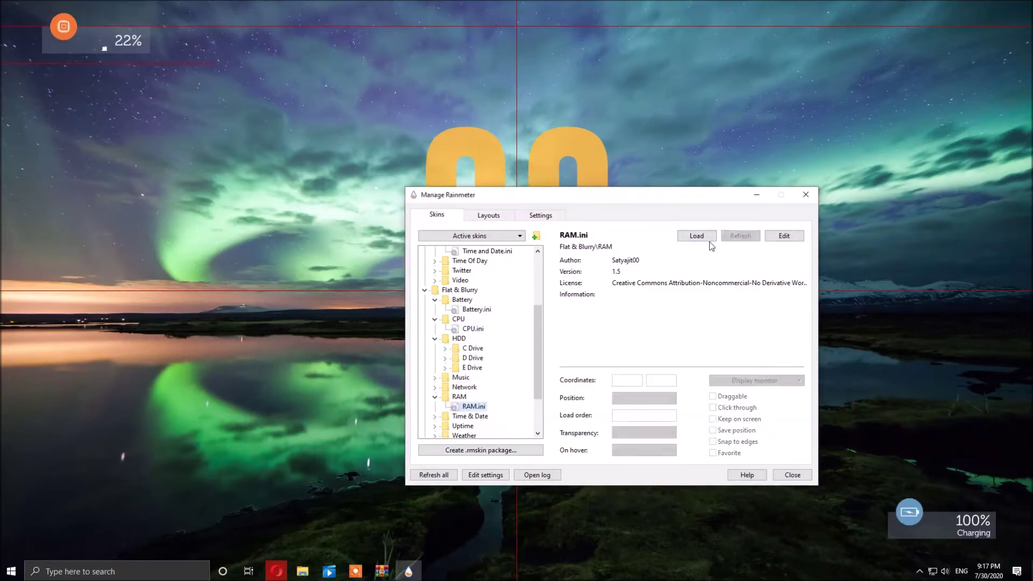
pyautogui.click(709, 241)
# - Load the Uptime.ini and Network.ini skins from the Flat & Blurry collection
pyautogui.click(477, 379)
pyautogui.click(697, 236)
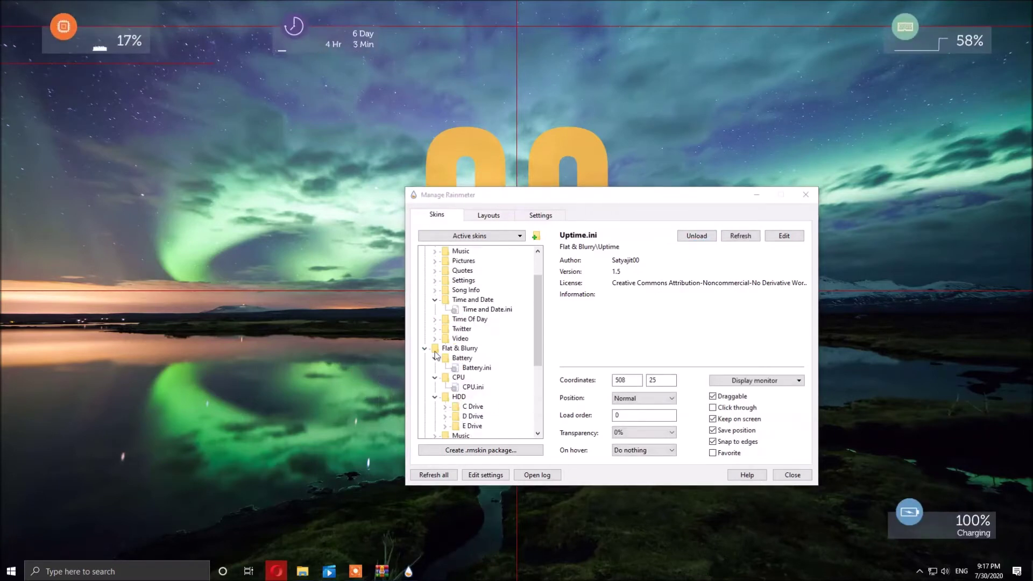
pyautogui.click(479, 338)
pyautogui.click(697, 236)
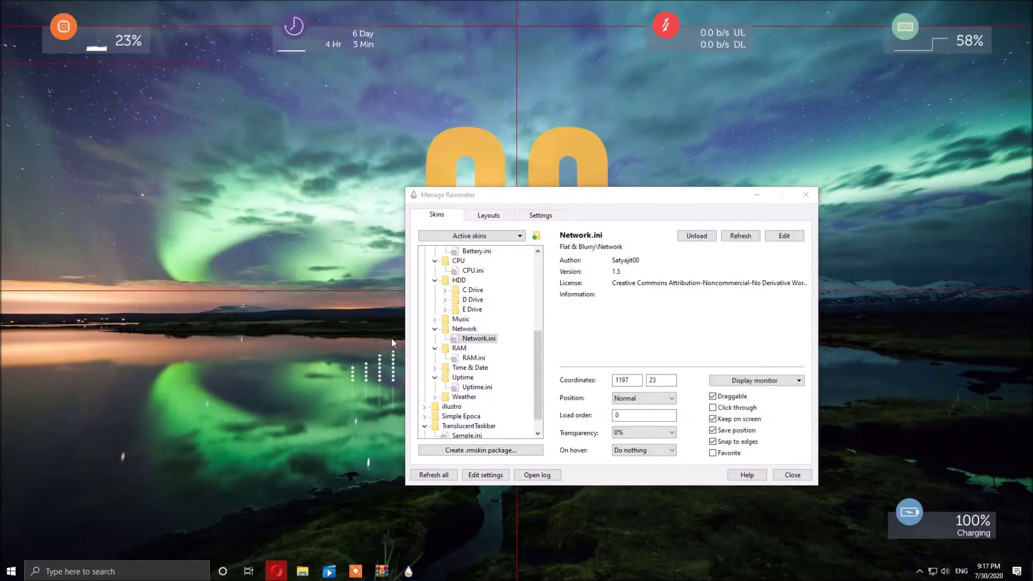
# - Load the Quotes.ini skin from the Ageo collection and place the quote in the desktop's lower-left corner, just above the taskbar
pyautogui.scroll(5, 462, 395)
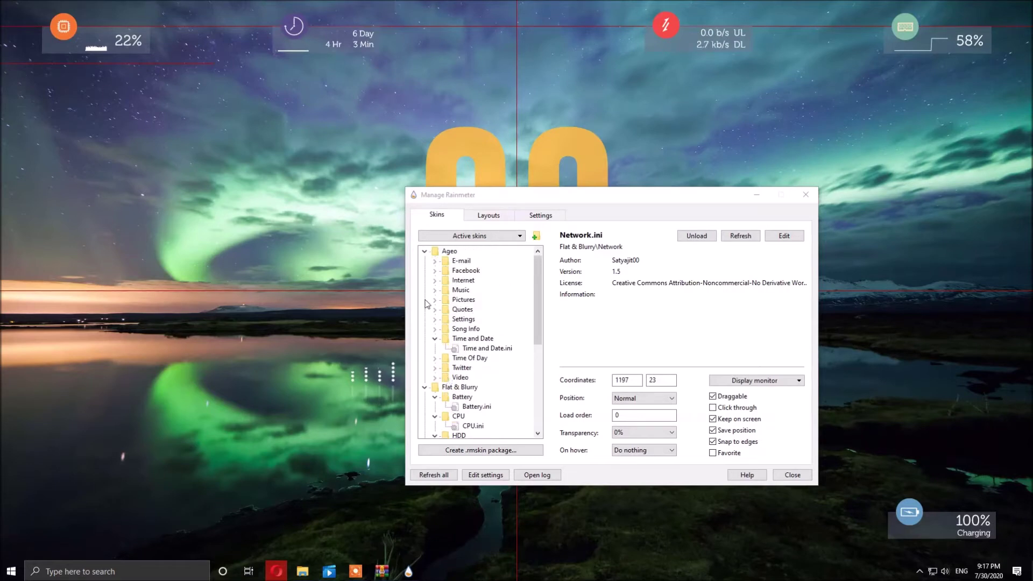
pyautogui.click(425, 387)
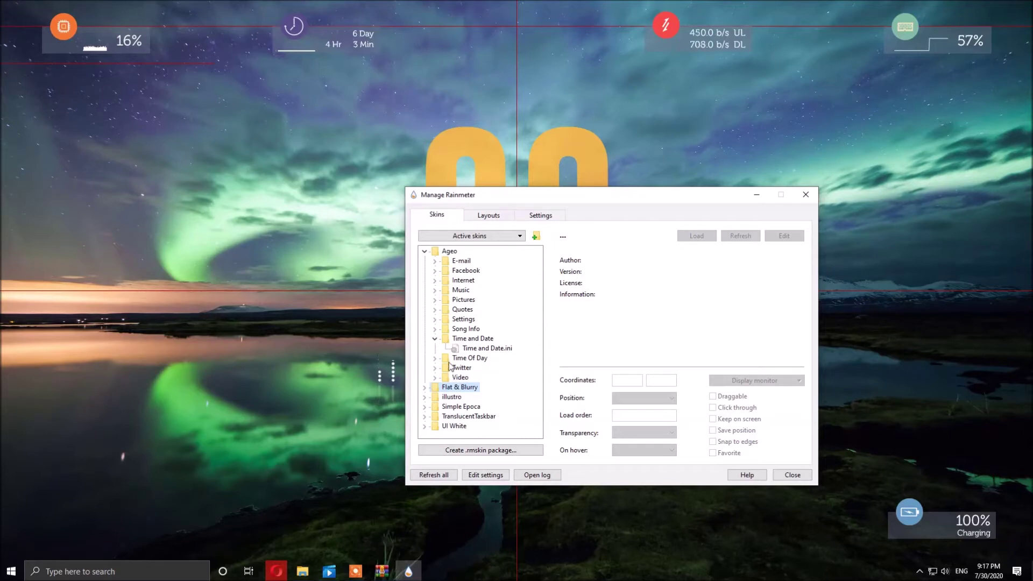
pyautogui.click(436, 340)
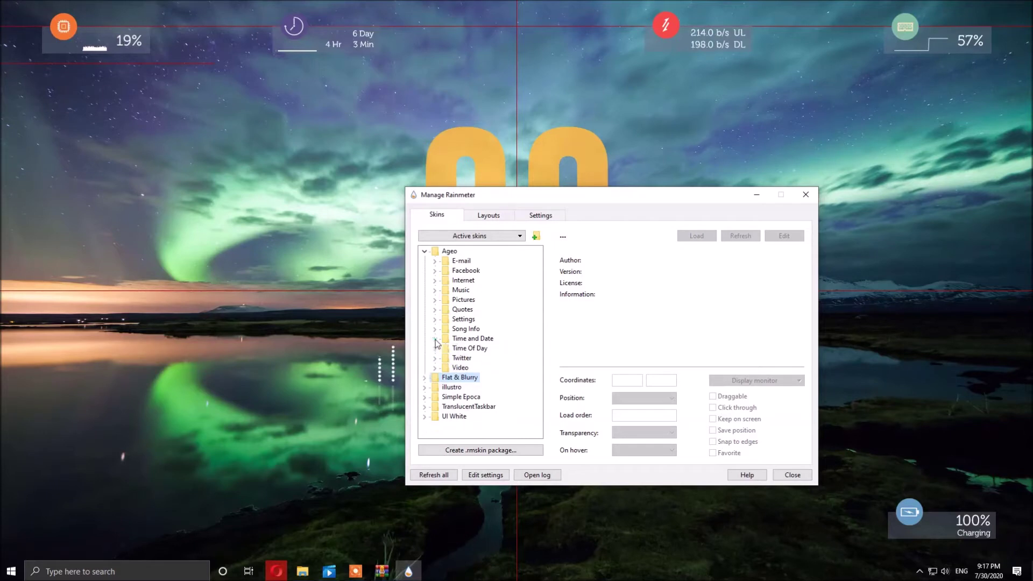
pyautogui.click(434, 310)
pyautogui.click(477, 319)
pyautogui.click(706, 240)
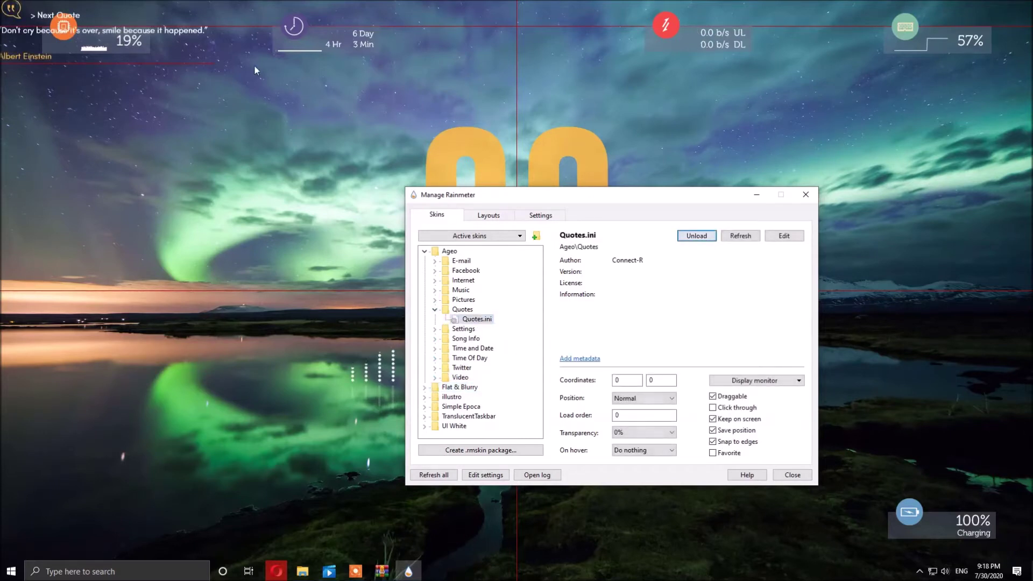
pyautogui.click(18, 79)
pyautogui.moveTo(18, 80); pyautogui.dragTo(23, 553)
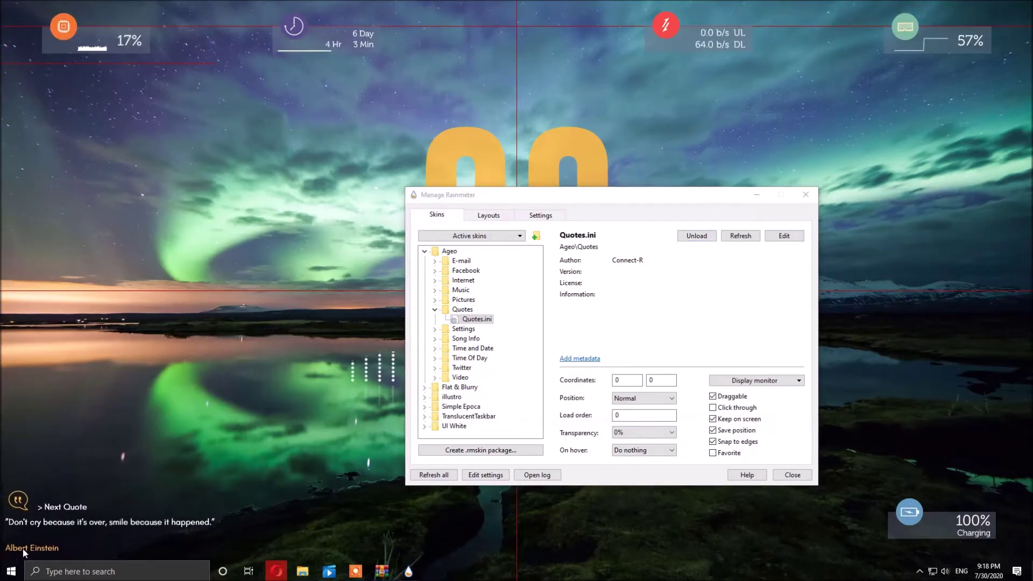
# - Unload the Position Help 1080.ini alignment guides and minimise the skin manager
pyautogui.click(696, 236)
pyautogui.click(756, 195)
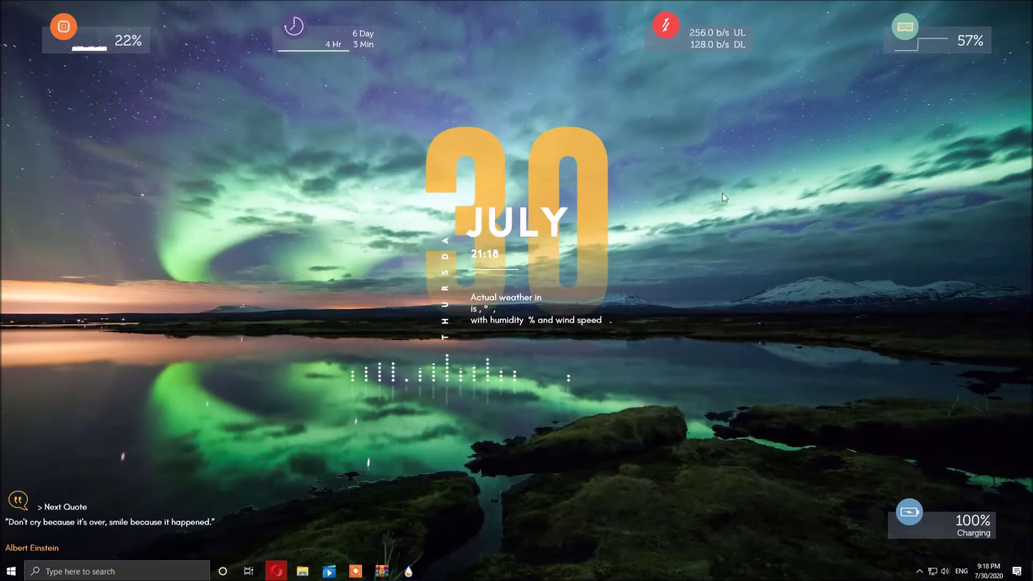
pyautogui.rightClick(298, 43)
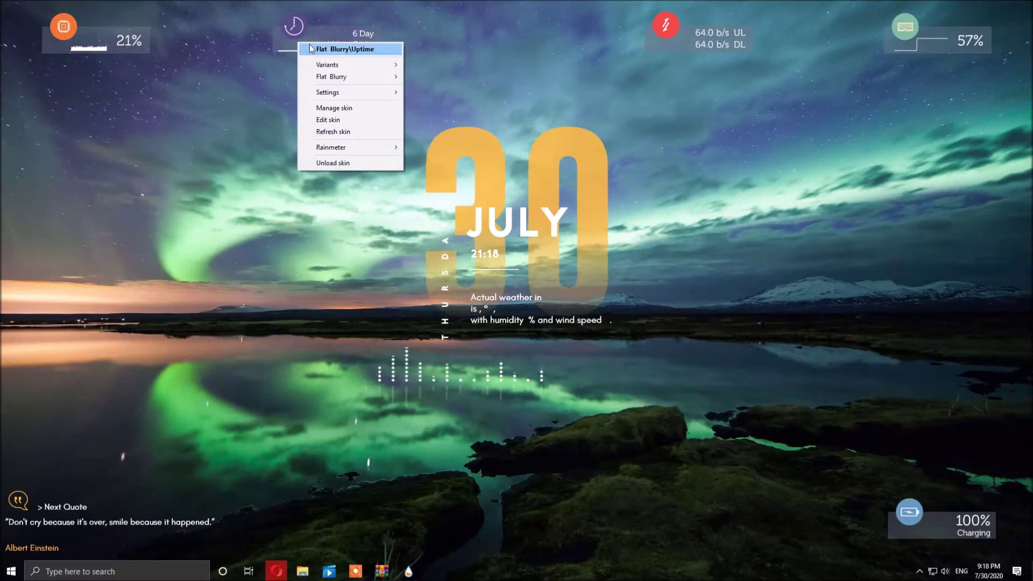
pyautogui.click(311, 49)
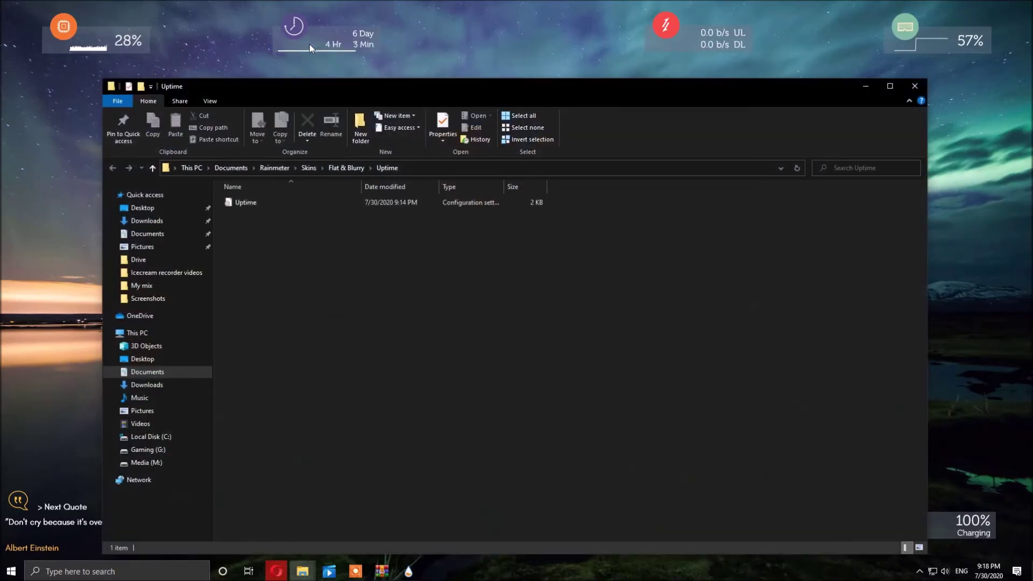
pyautogui.click(347, 163)
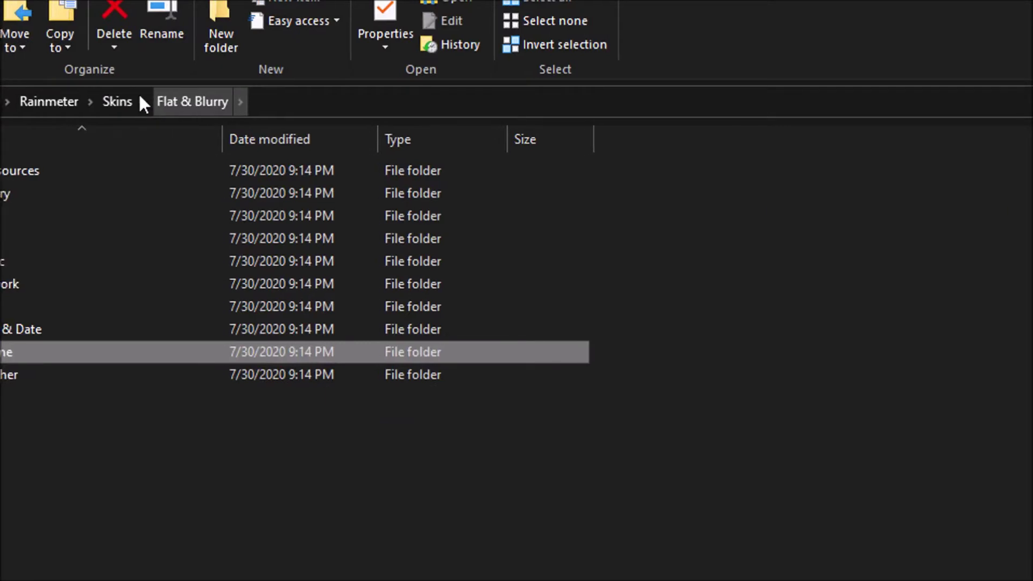
pyautogui.click(153, 102)
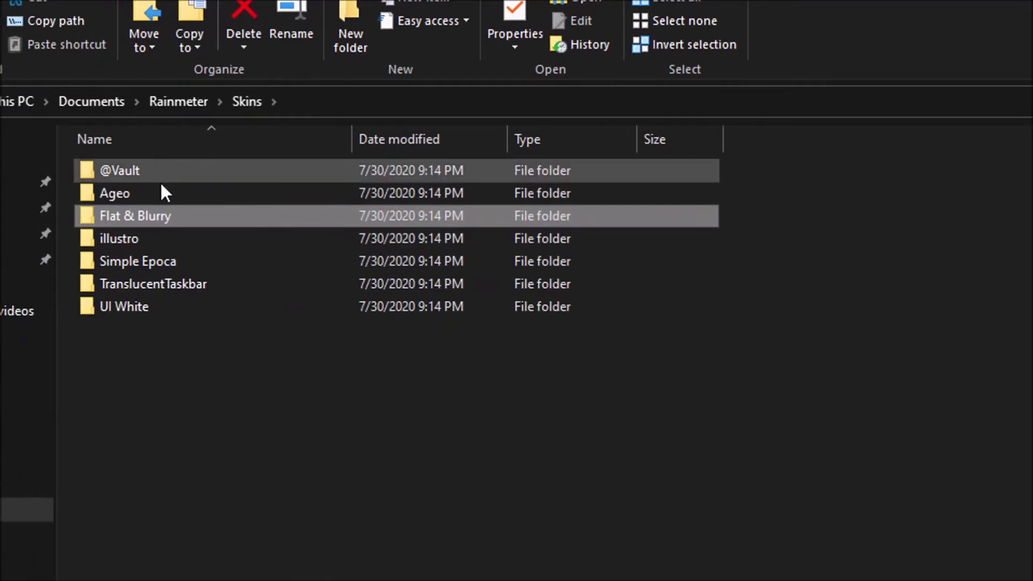
pyautogui.doubleClick(140, 213)
pyautogui.doubleClick(168, 173)
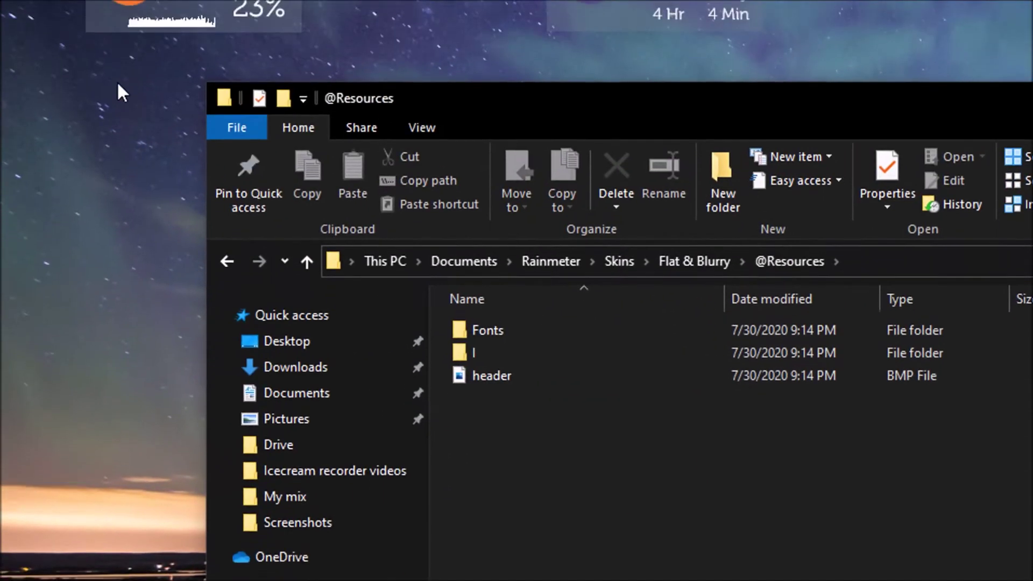
# - Show the desktop icons again
pyautogui.rightClick(103, 86)
pyautogui.moveTo(137, 102)
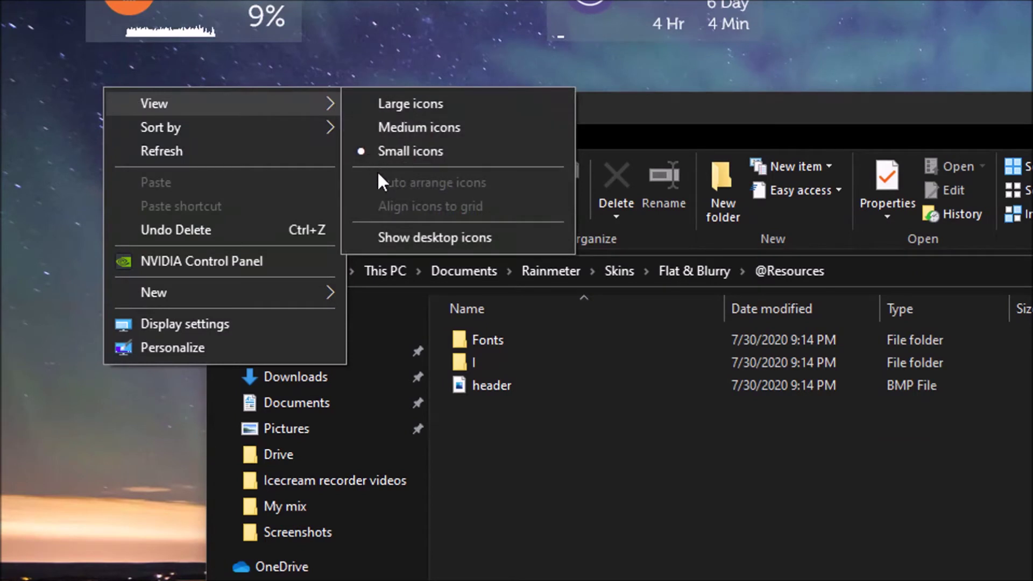
pyautogui.click(388, 237)
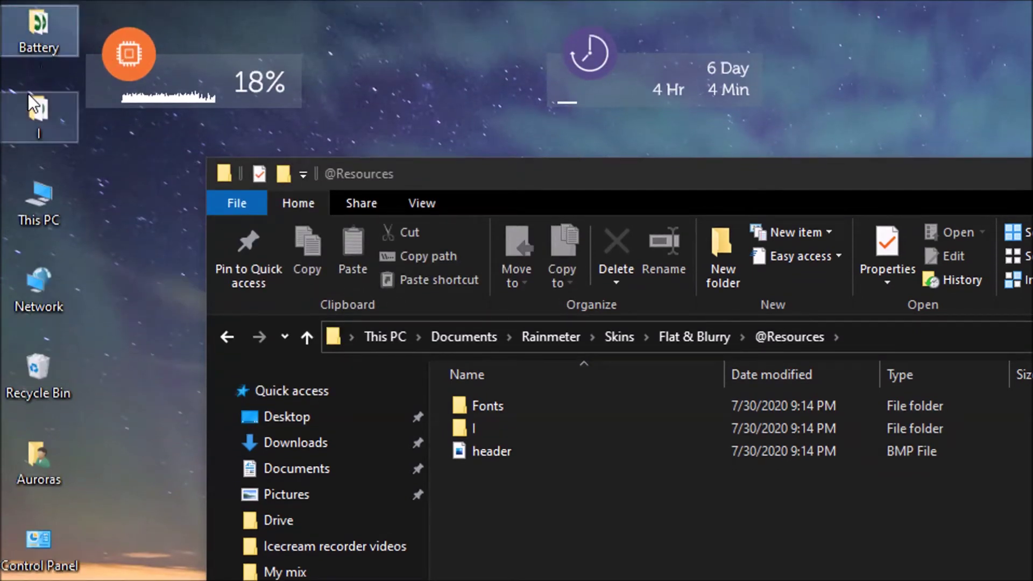
# - Copy all the green icon images from the I folder on the desktop and close that folder's window
pyautogui.doubleClick(29, 96)
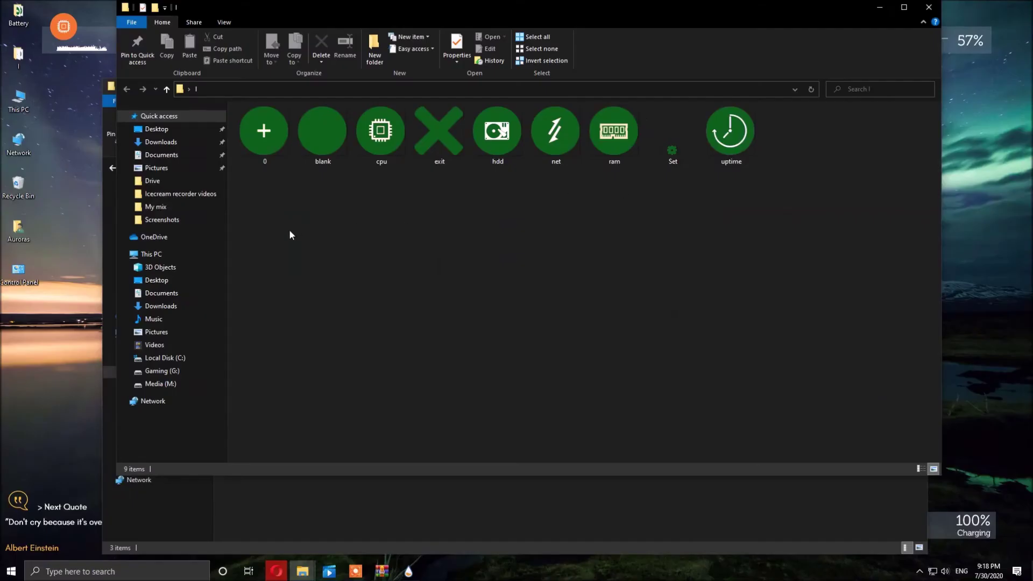
pyautogui.moveTo(269, 218); pyautogui.dragTo(786, 128)
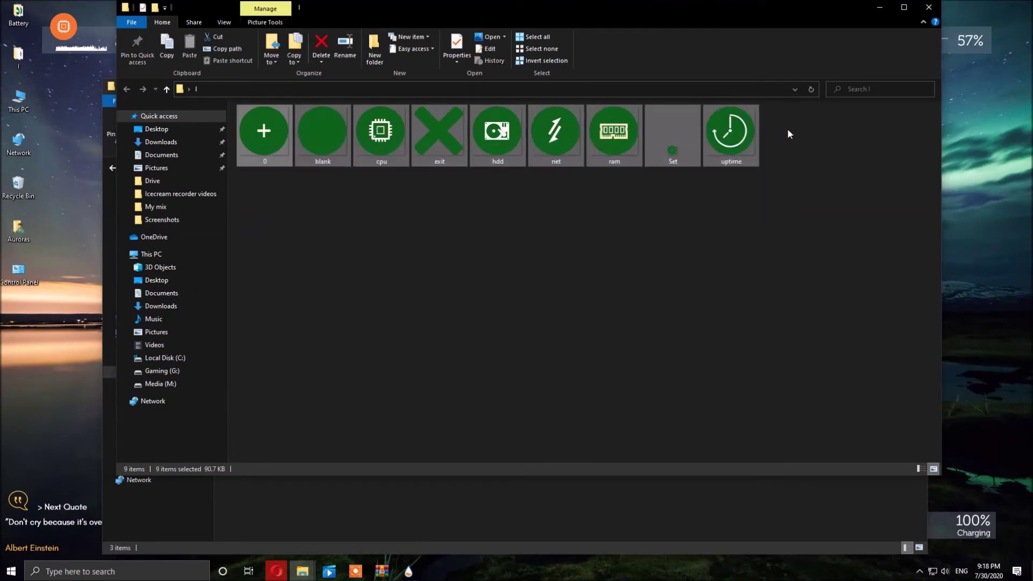
pyautogui.hotkey('ctrl', 'c')
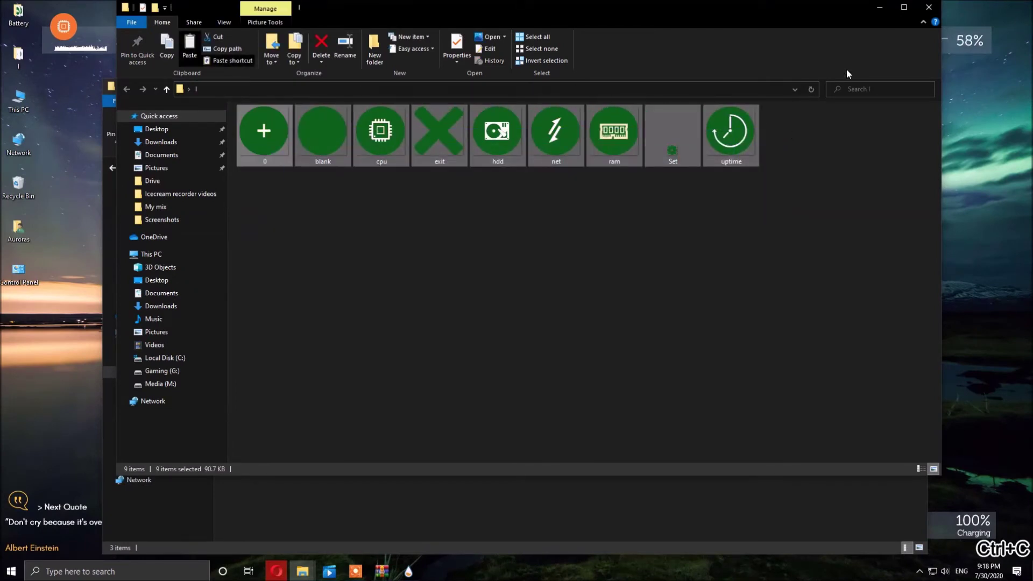
pyautogui.hotkey('ctrl', 'w')
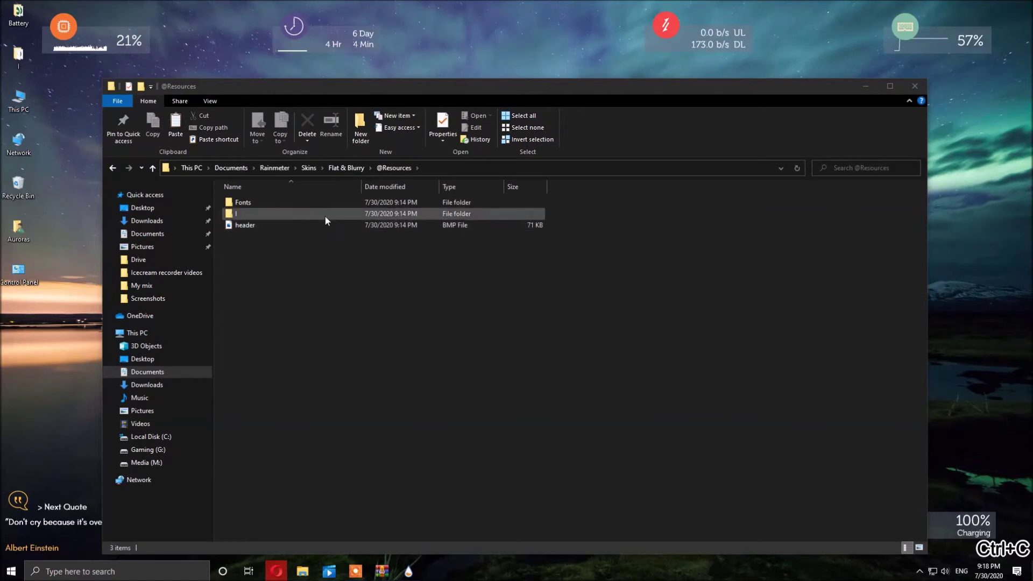
pyautogui.doubleClick(288, 210)
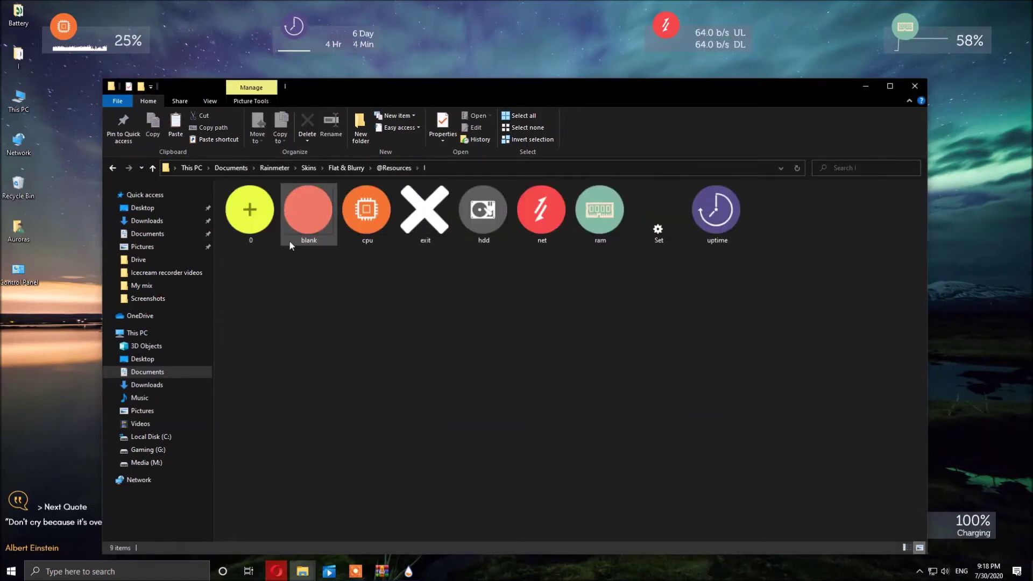
pyautogui.hotkey('ctrl', 'v')
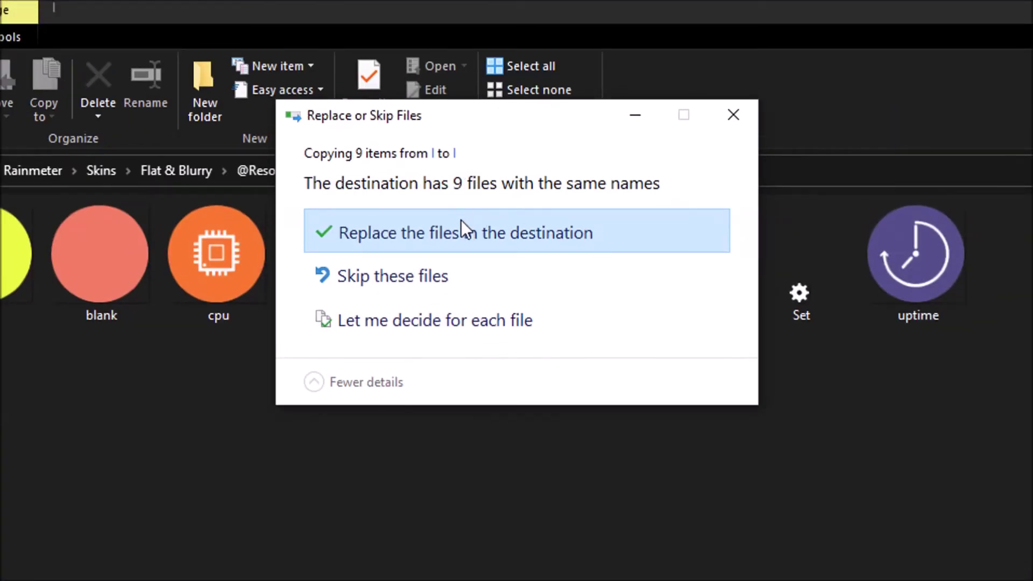
pyautogui.click(461, 221)
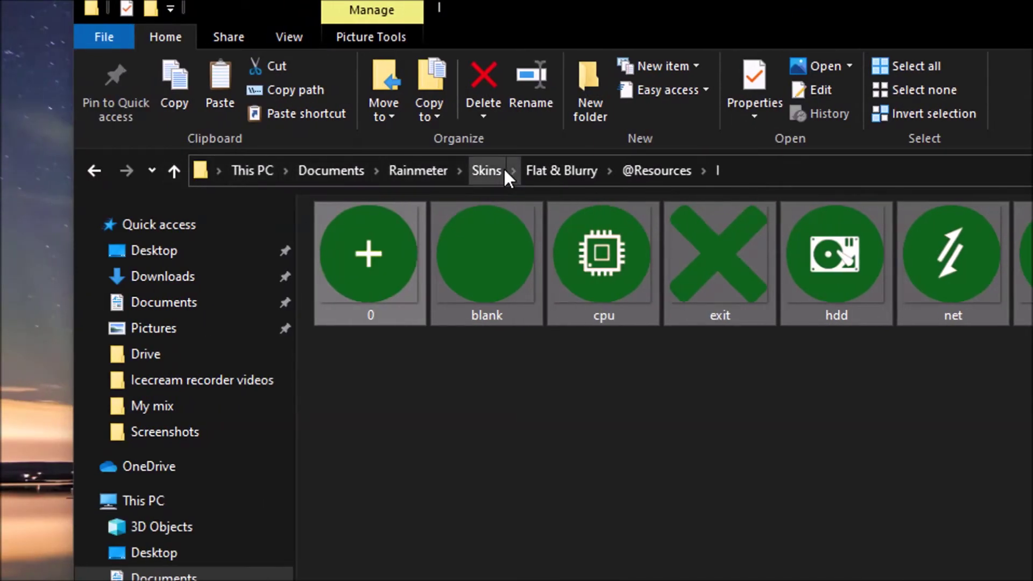
# - Go back to Skins, open the Battery folder of Flat & Blurry and delete the I folder from the desktop
pyautogui.click(499, 169)
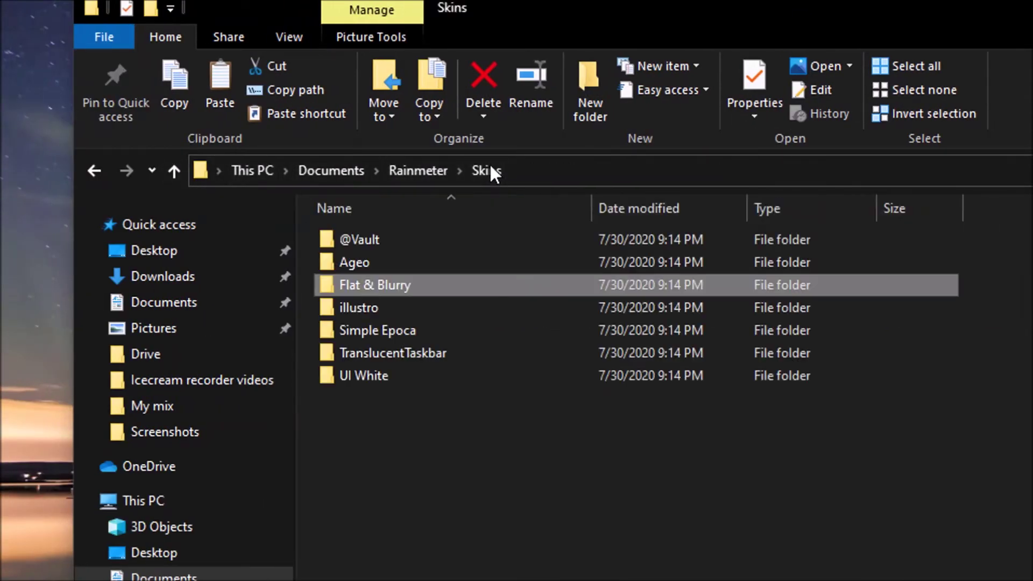
pyautogui.doubleClick(441, 286)
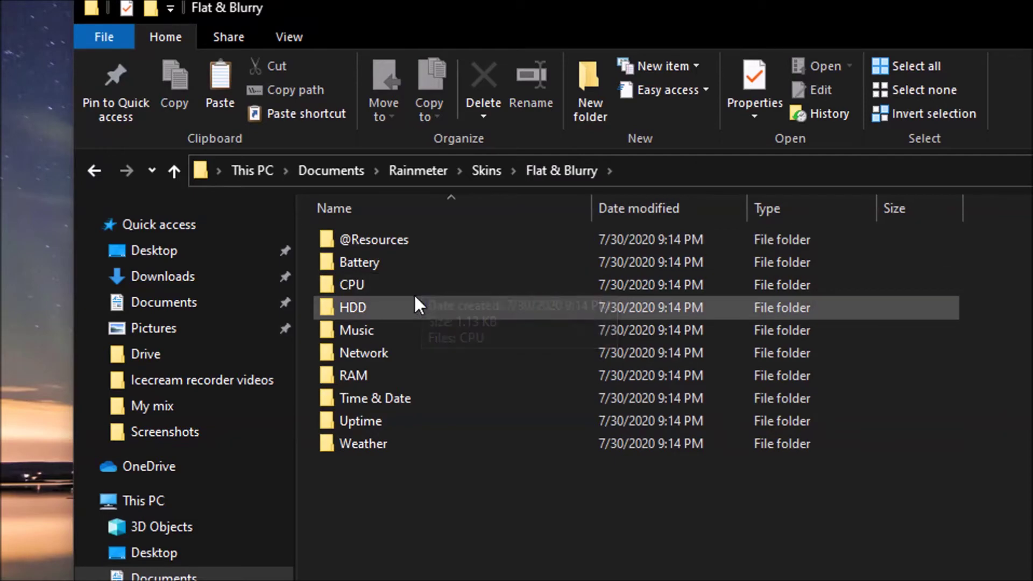
pyautogui.doubleClick(402, 267)
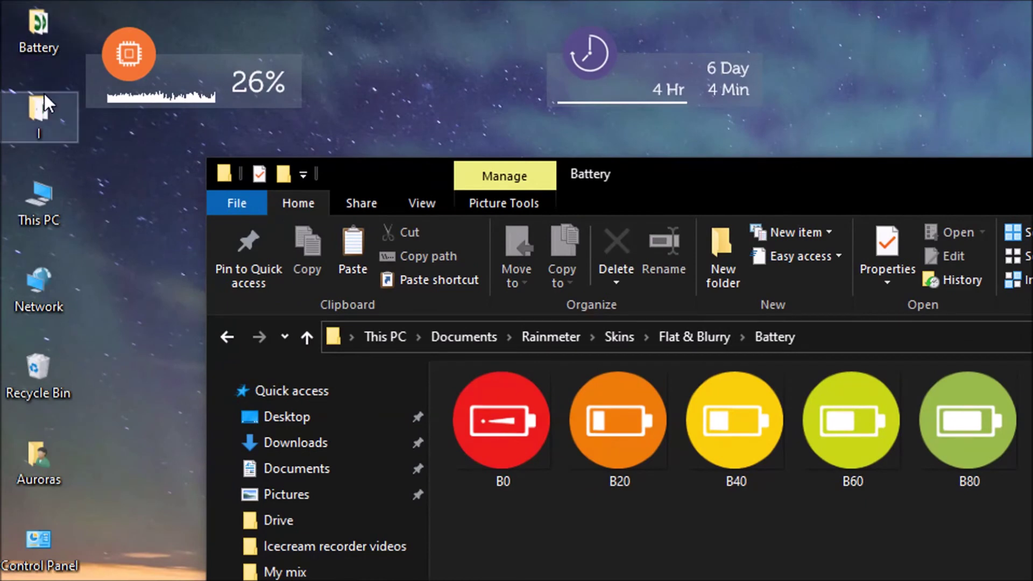
pyautogui.click(43, 98)
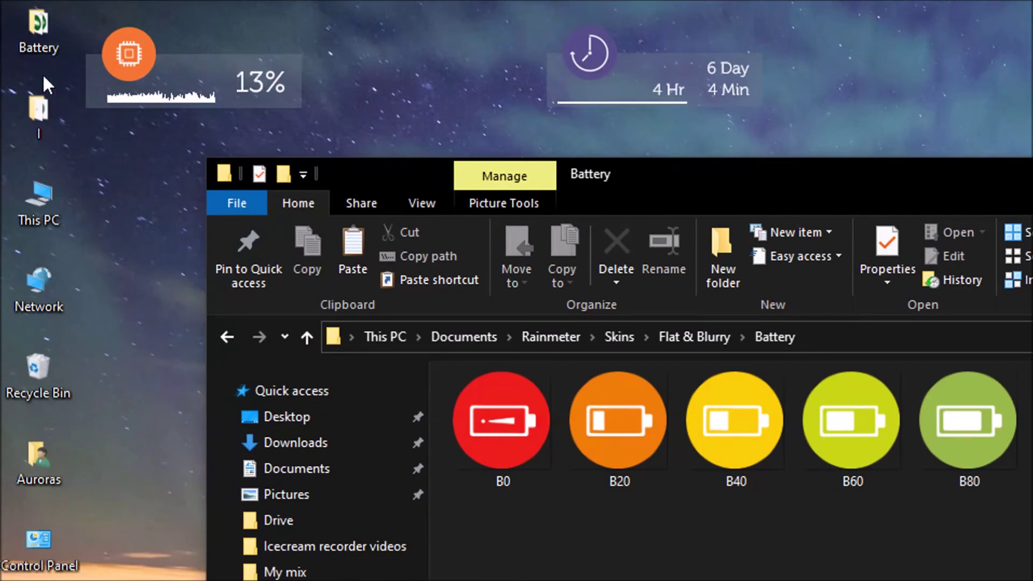
pyautogui.press('Delete')
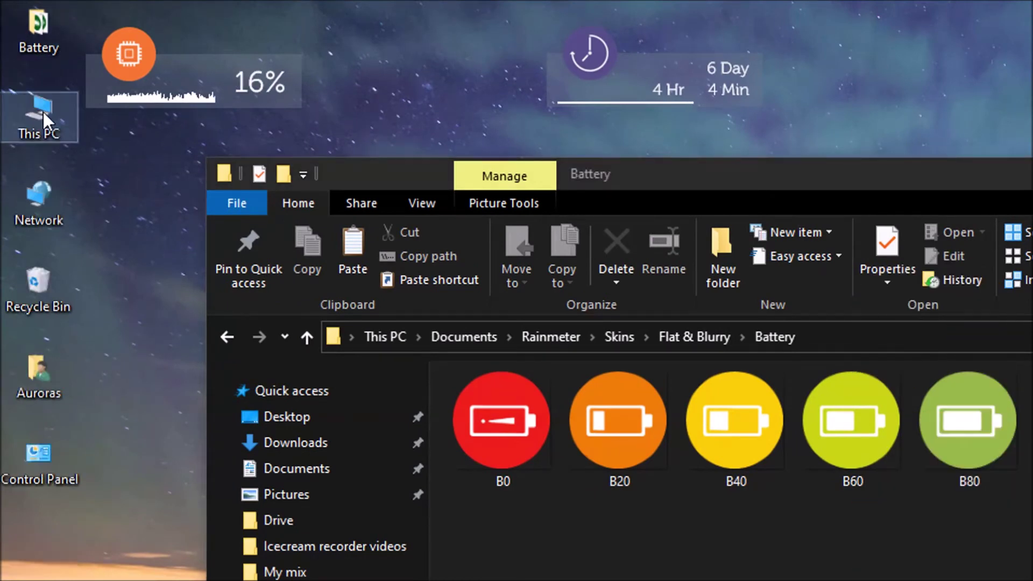
# - Move all green battery images from the desktop's Battery folder into Flat & Blurry's Battery folder, replacing the files with the same names
pyautogui.doubleClick(39, 50)
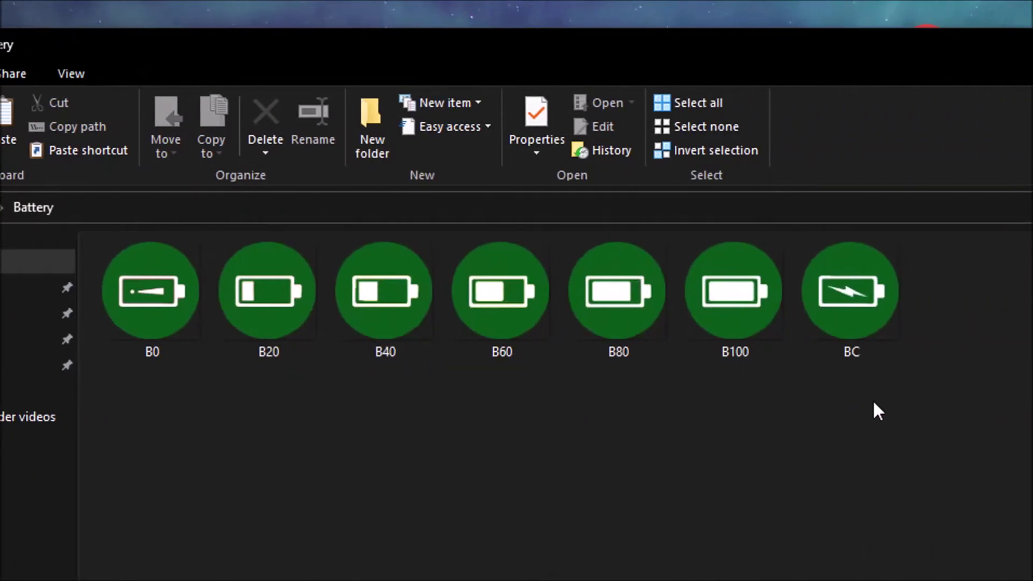
pyautogui.moveTo(886, 396); pyautogui.dragTo(145, 304)
pyautogui.rightClick(145, 304)
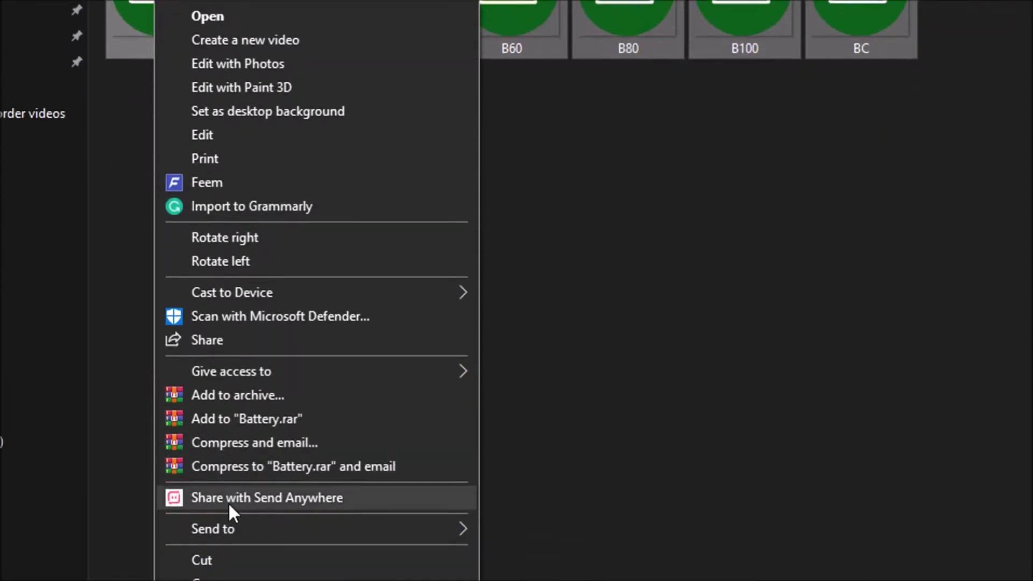
pyautogui.click(231, 560)
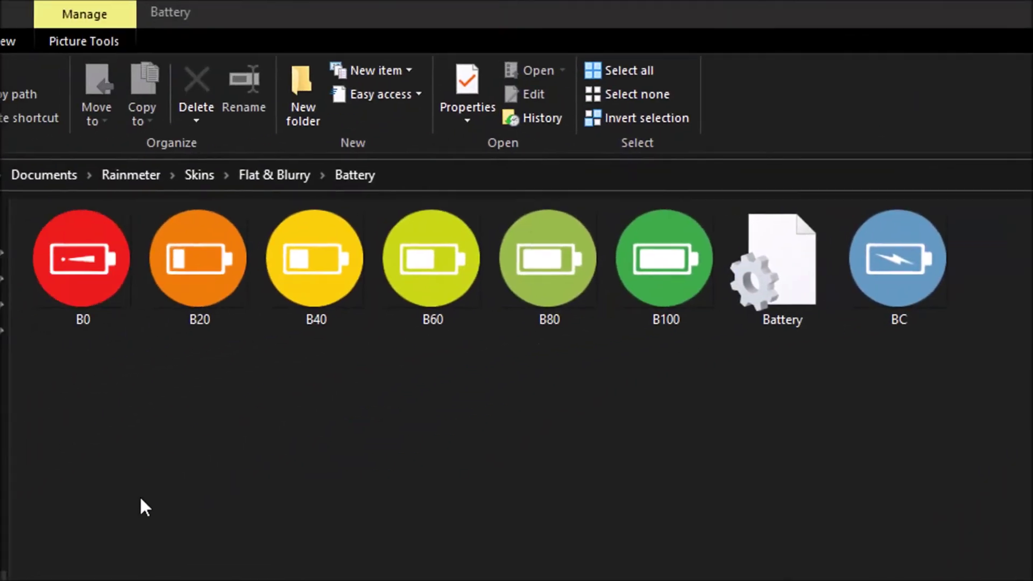
pyautogui.rightClick(243, 363)
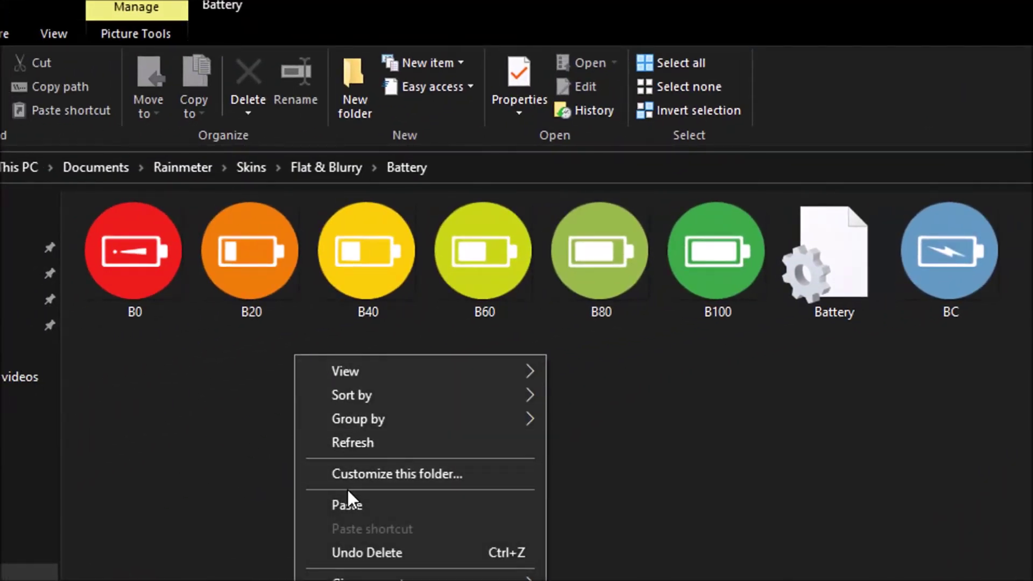
pyautogui.click(347, 495)
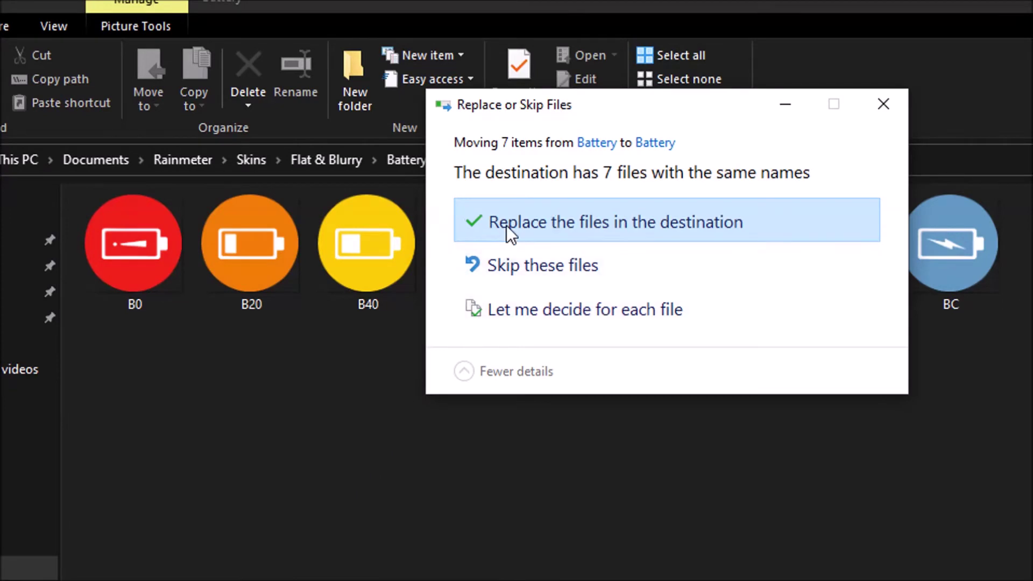
pyautogui.click(506, 225)
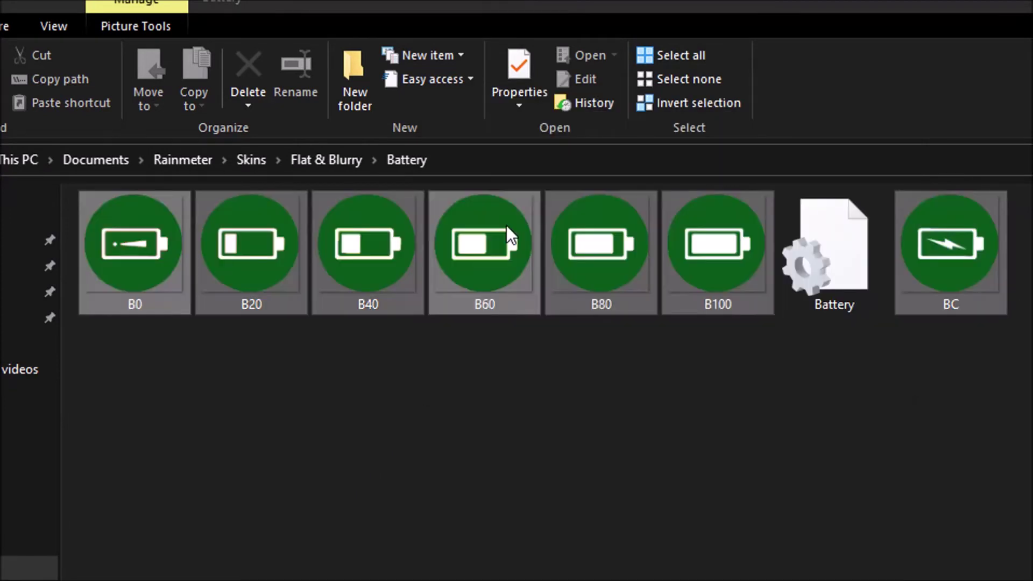
pyautogui.click(580, 336)
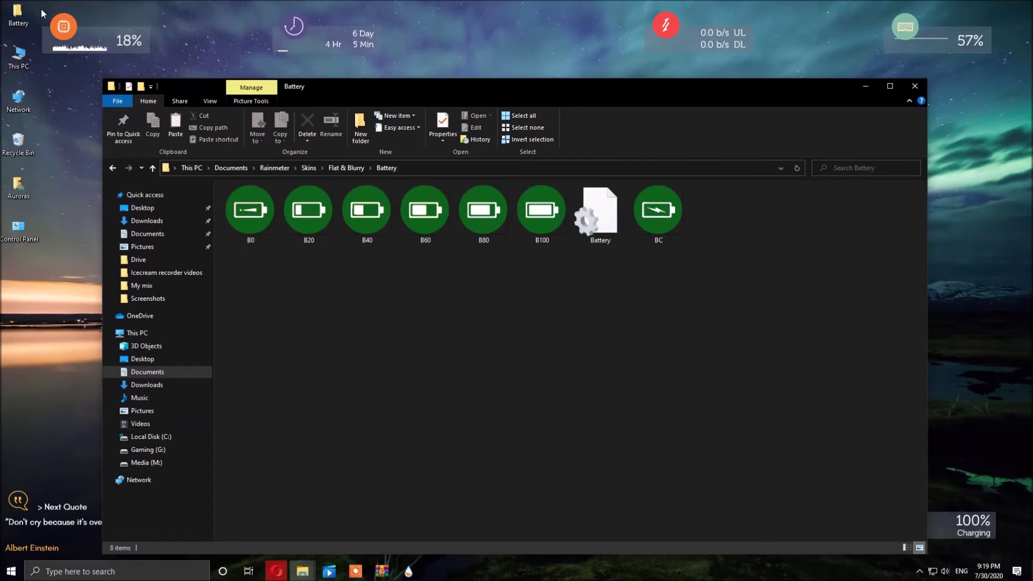
# - Delete the Battery folder from the desktop and close the skin's folder window
pyautogui.click(34, 16)
pyautogui.press('Delete')
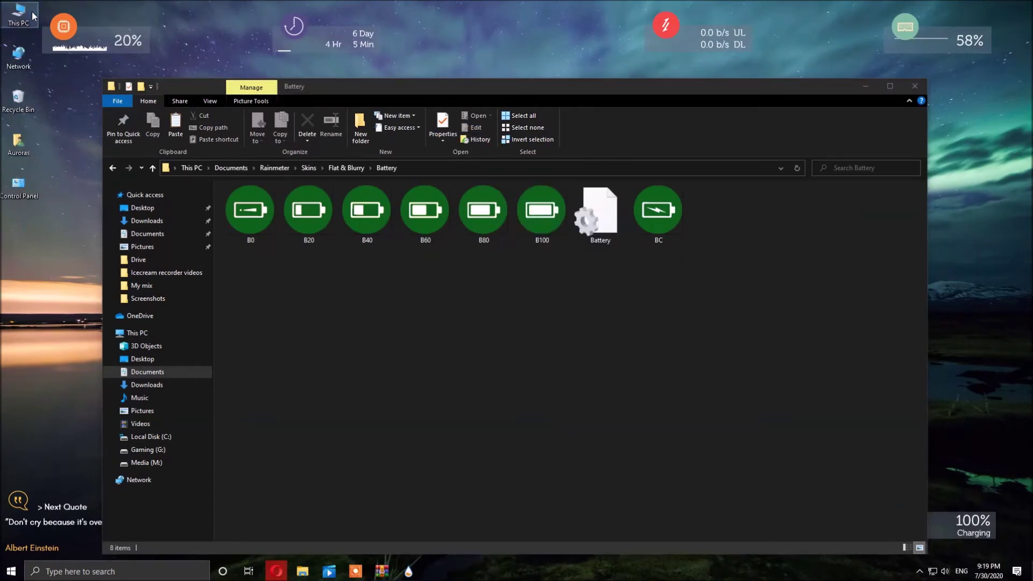
pyautogui.click(915, 86)
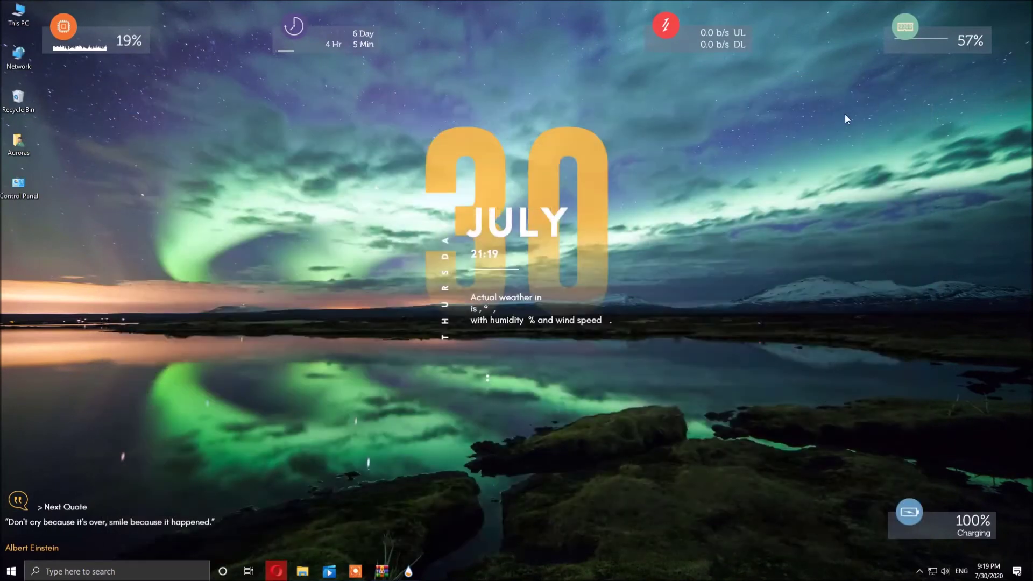
# - Refresh all skins in the Rainmeter manager and minimise it
pyautogui.click(410, 573)
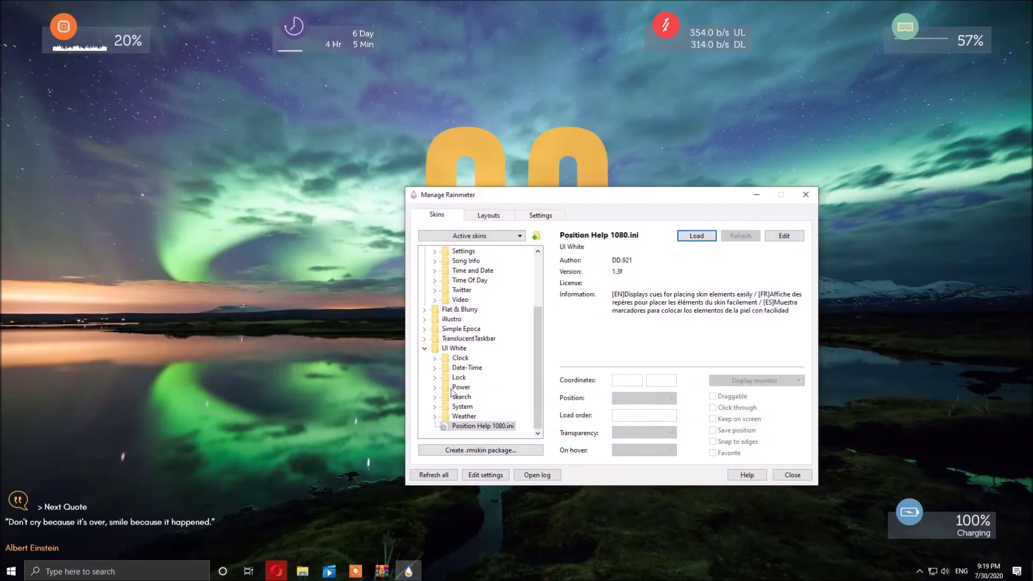
pyautogui.click(445, 475)
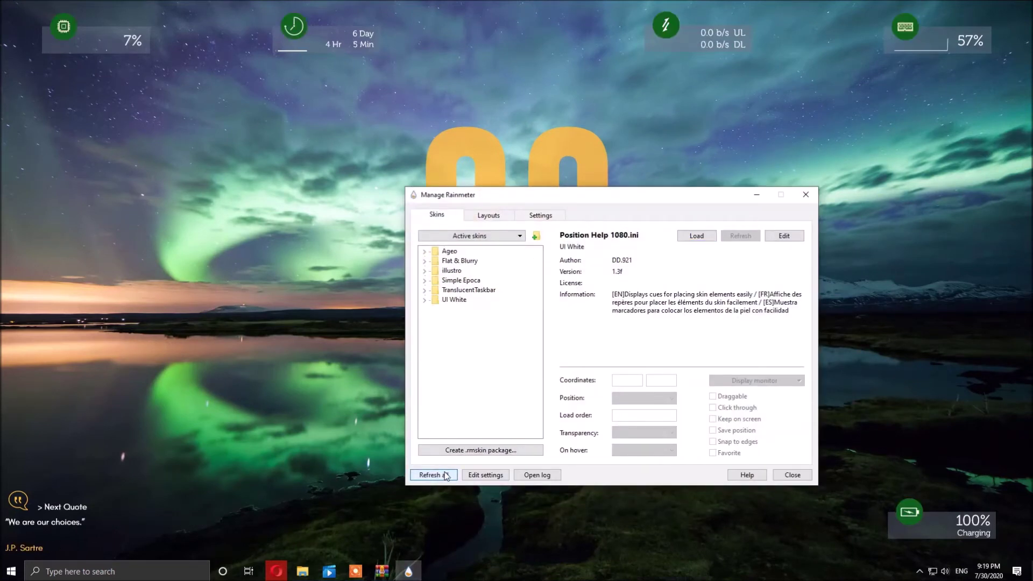
pyautogui.click(757, 196)
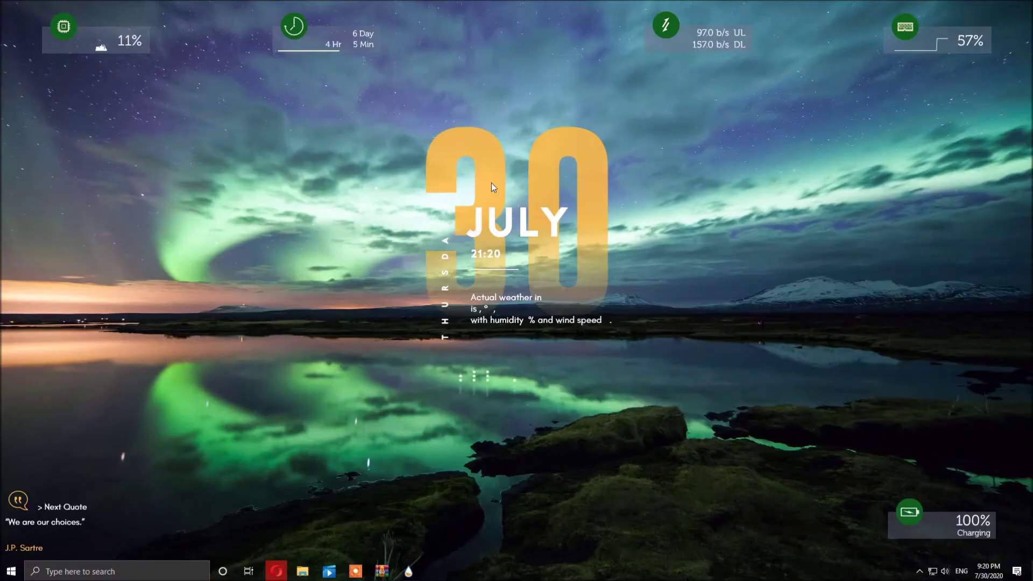
# - Open the date skin's Time and Date file for editing and arrange it side by side with the Ageo date and time text file
pyautogui.rightClick(492, 183)
pyautogui.click(529, 262)
pyautogui.moveTo(483, 122); pyautogui.dragTo(1029, 175)
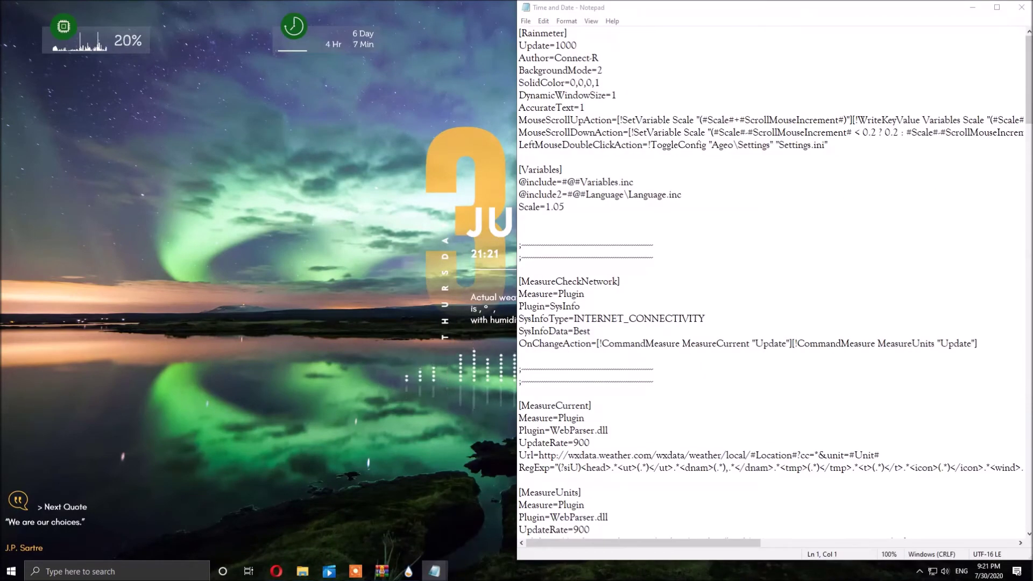
pyautogui.moveTo(27, 142); pyautogui.dragTo(1, 201)
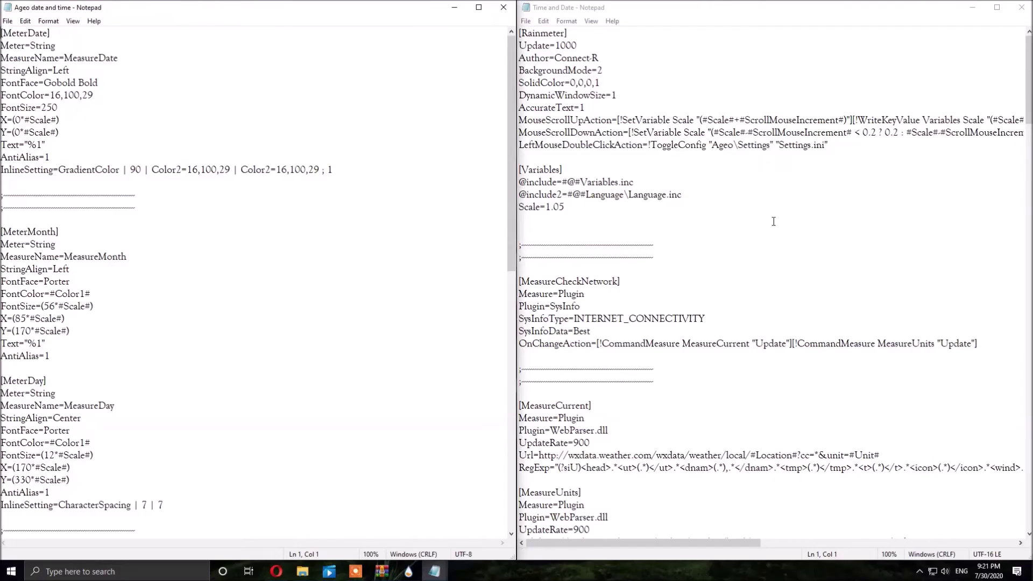
# - Enlarge the text of the Time and Date file to 190% and of the Ageo date and time file to 180%
pyautogui.click(773, 221)
pyautogui.scroll(7, 774, 221)
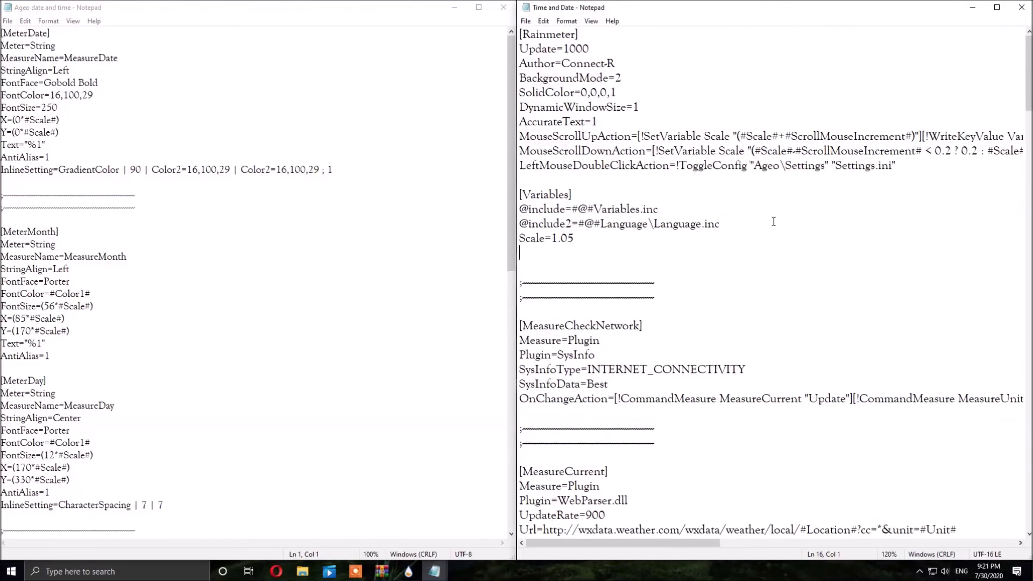
pyautogui.scroll(2, 774, 221)
pyautogui.click(184, 205)
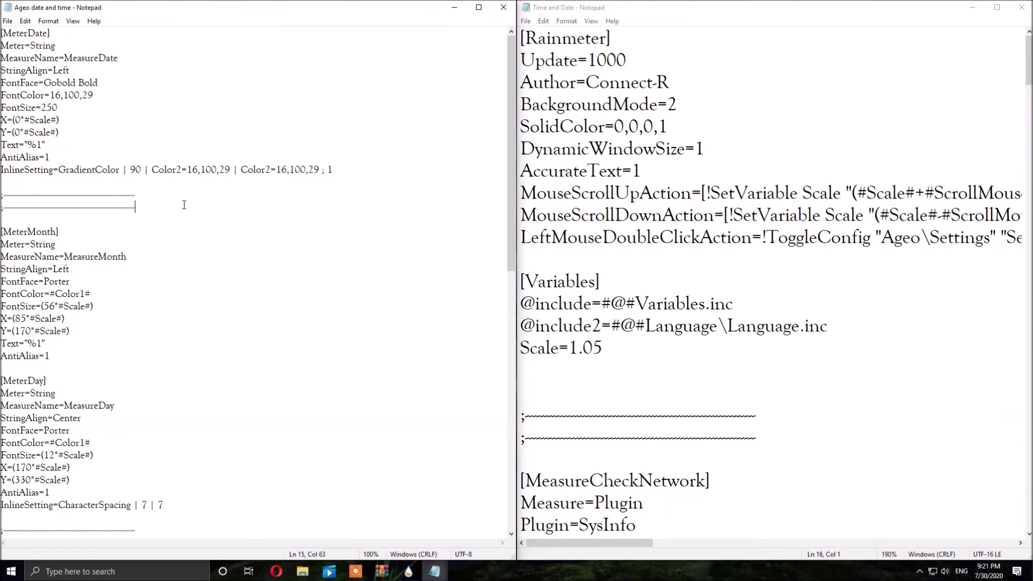
pyautogui.scroll(8, 184, 205)
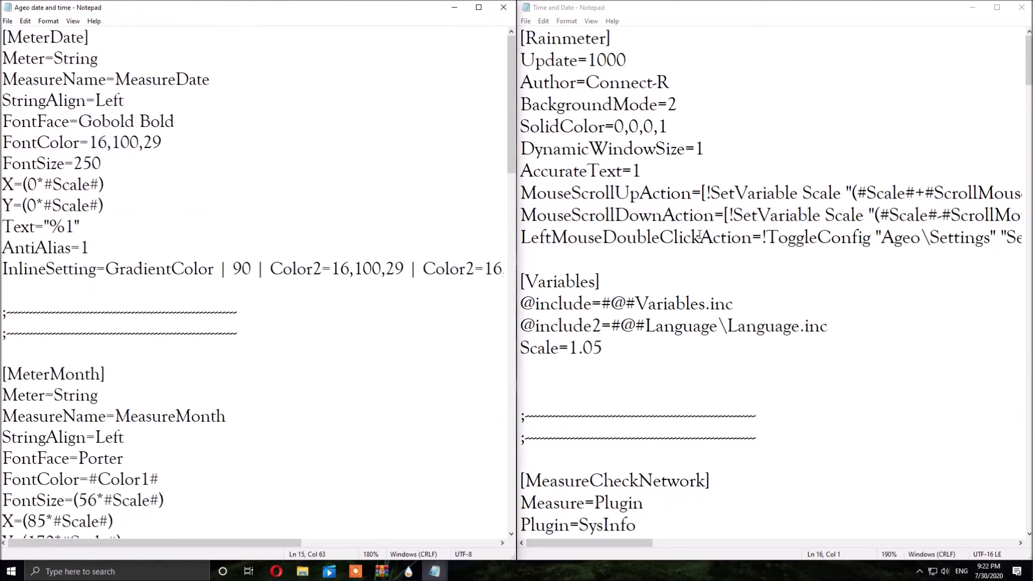
# - Look through the Time and Date file for the [MeterDate] section and highlight its heading
pyautogui.scroll(-15, 700, 237)
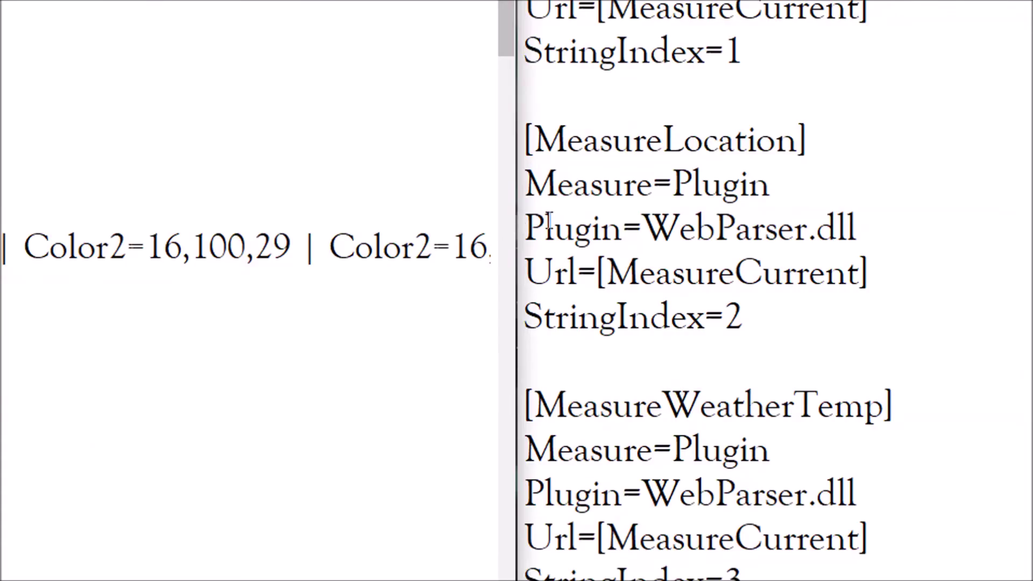
pyautogui.scroll(-15, 677, 210)
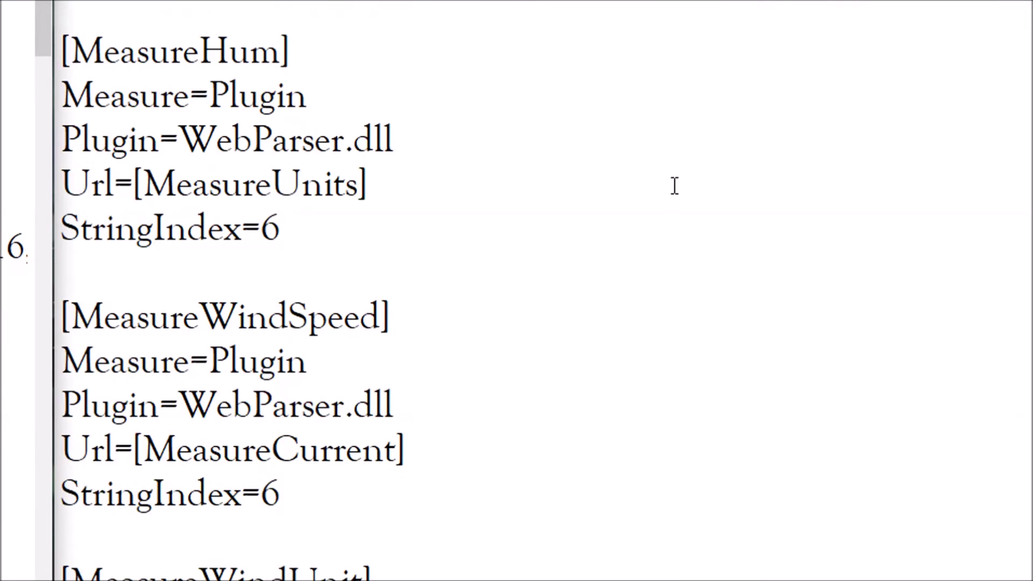
pyautogui.scroll(-12, 677, 191)
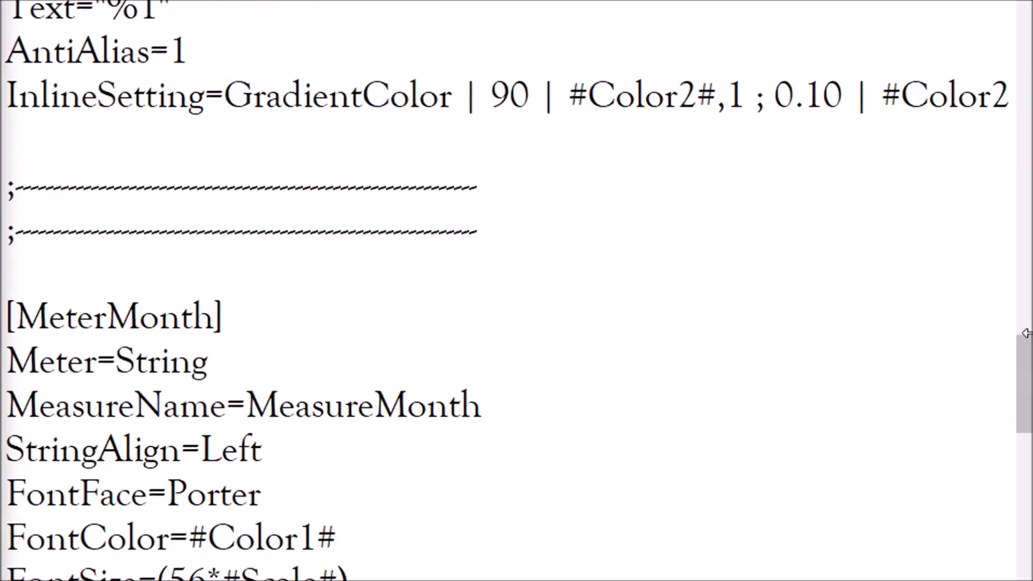
pyautogui.scroll(-16, 646, 345)
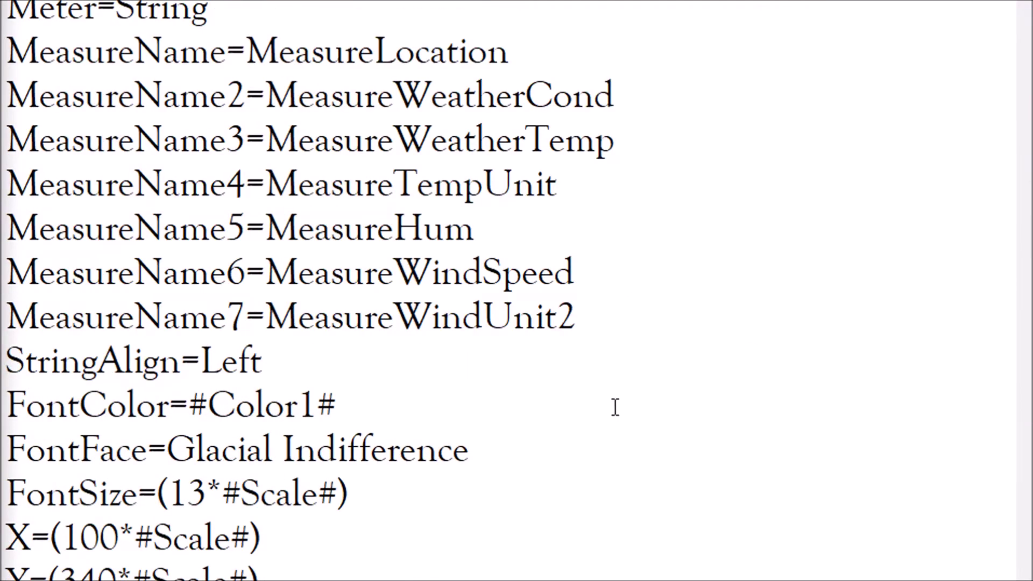
pyautogui.scroll(-2, 616, 387)
pyautogui.scroll(2, 587, 334)
pyautogui.scroll(8, 581, 83)
pyautogui.scroll(12, 572, 88)
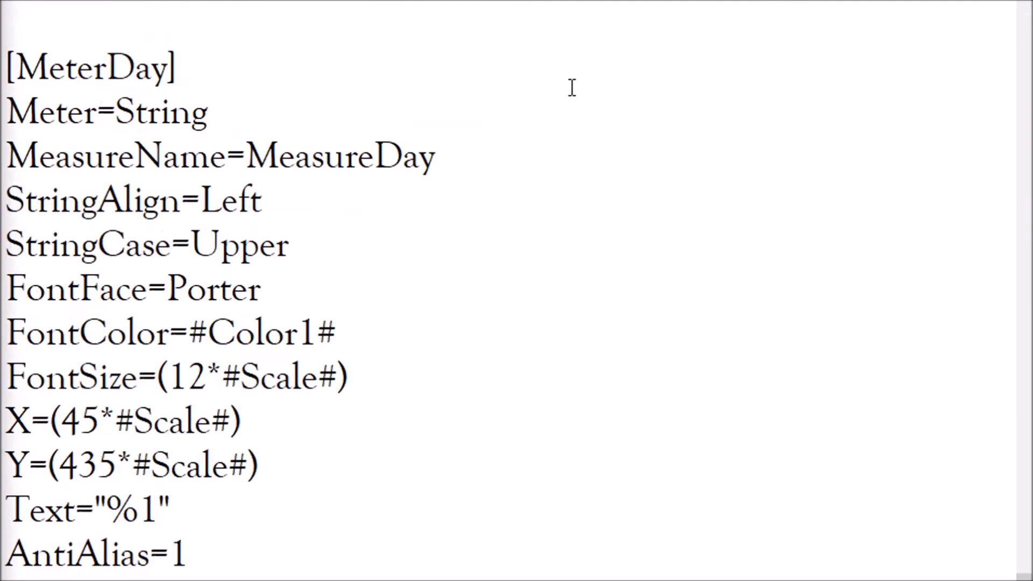
pyautogui.scroll(7, 572, 88)
pyautogui.scroll(3, 572, 88)
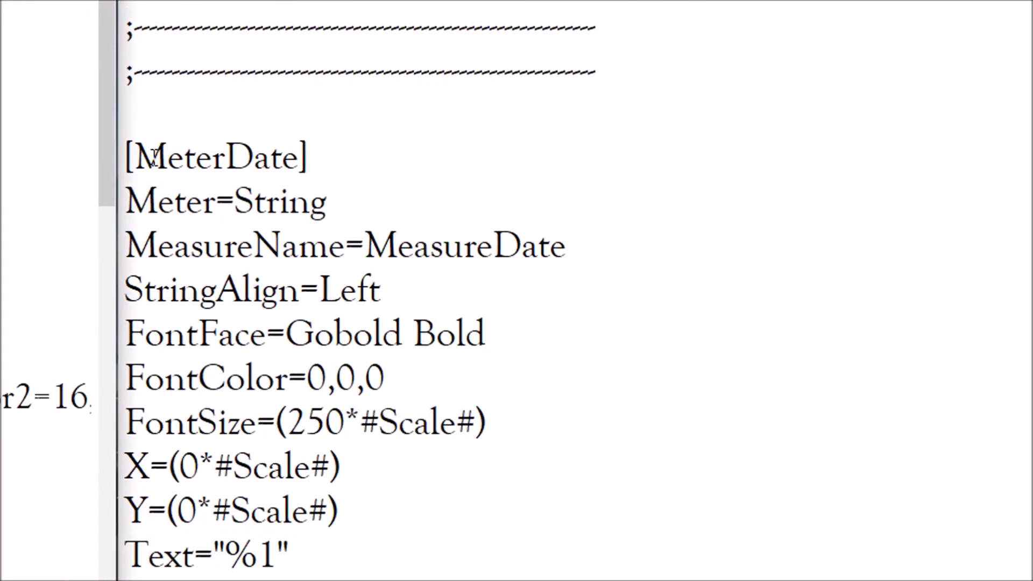
pyautogui.moveTo(7, 156); pyautogui.dragTo(64, 157)
pyautogui.moveTo(211, 157); pyautogui.dragTo(341, 156)
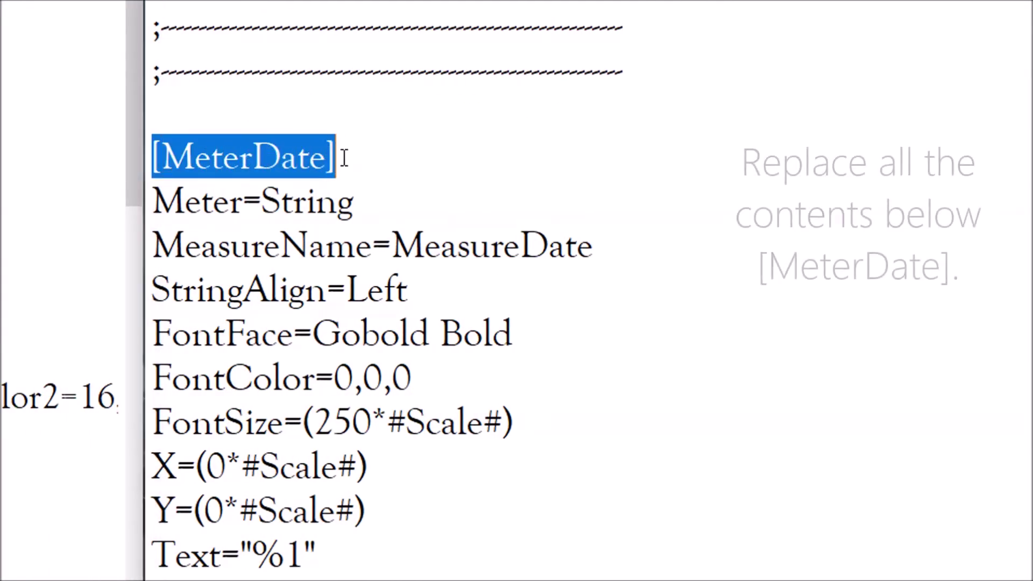
pyautogui.click(387, 152)
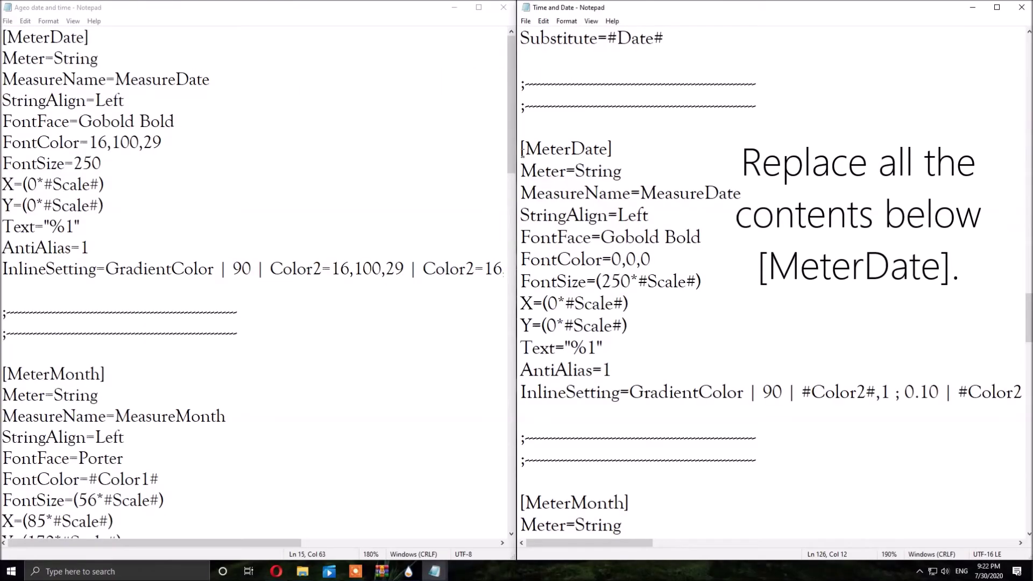
# - Delete everything from the [MeterDate] heading through the end of the Time and Date file
pyautogui.press('Delete')
pyautogui.press('Delete')
pyautogui.press('Delete')
pyautogui.press('Delete')
pyautogui.press('Delete')
pyautogui.press('Delete')
pyautogui.press('Delete')
pyautogui.press('Delete')
pyautogui.press('Delete')
pyautogui.press('Delete')
pyautogui.press('Delete')
pyautogui.press('Delete')
pyautogui.press('Delete')
pyautogui.press('Delete')
pyautogui.press('Delete')
pyautogui.press('Delete')
pyautogui.press('Delete')
pyautogui.press('Delete')
pyautogui.press('Delete')
pyautogui.press('Delete')
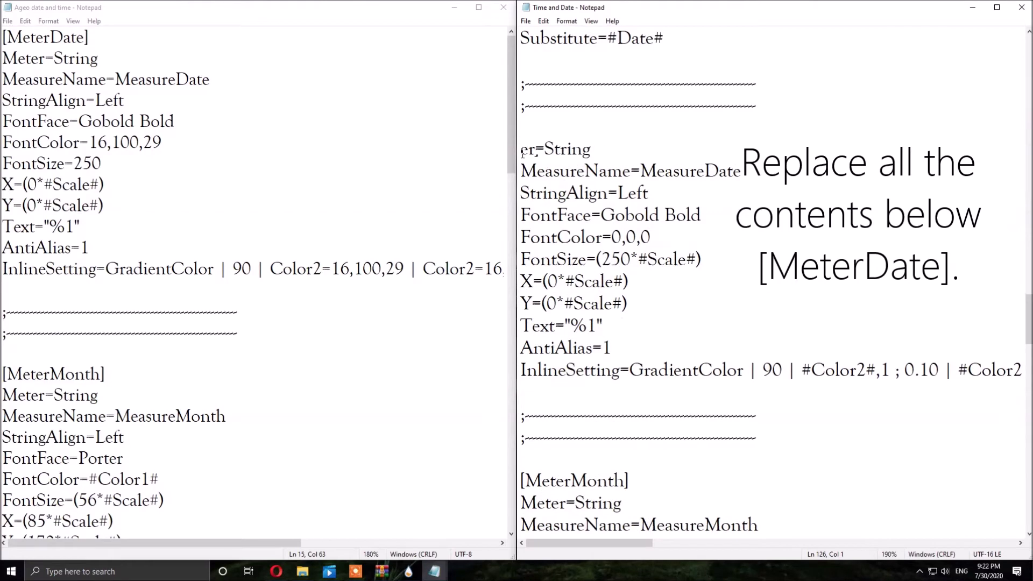
pyautogui.hotkey('shift', 'Down')
pyautogui.hotkey('shift', 'Down')
pyautogui.hotkey('shift', 'Down')
pyautogui.hotkey('shift', 'Down')
pyautogui.hotkey('shift', 'Down')
pyautogui.hotkey('shift', 'Down')
pyautogui.hotkey('shift', 'Down')
pyautogui.hotkey('shift', 'Down')
pyautogui.hotkey('shift', 'Down')
pyautogui.hotkey('shift', 'Down')
pyautogui.hotkey('shift', 'Down')
pyautogui.hotkey('shift', 'Down')
pyautogui.hotkey('shift', 'Down')
pyautogui.hotkey('shift', 'Down')
pyautogui.hotkey('shift', 'Down')
pyautogui.hotkey('shift', 'Down')
pyautogui.hotkey('shift', 'Down')
pyautogui.hotkey('shift', 'Down')
pyautogui.hotkey('shift', 'Down')
pyautogui.hotkey('shift', 'Down')
pyautogui.hotkey('shift', 'Down')
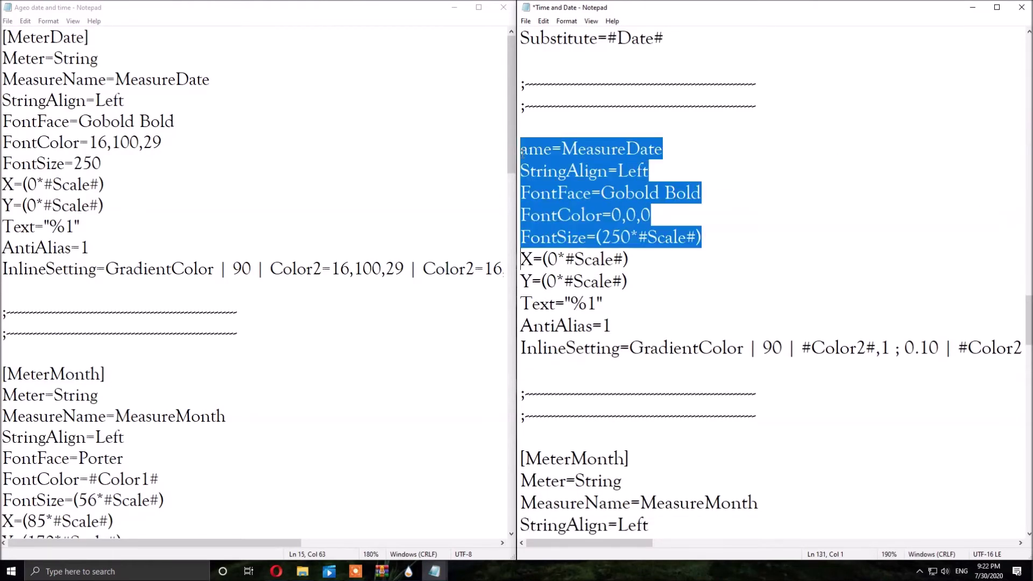
pyautogui.hotkey('shift', 'Down')
pyautogui.hotkey('shift', 'Down')
pyautogui.hotkey('shift', 'Down')
pyautogui.hotkey('shift', 'Down')
pyautogui.hotkey('shift', 'Down')
pyautogui.hotkey('shift', 'Down')
pyautogui.hotkey('shift', 'Down')
pyautogui.hotkey('shift', 'Down')
pyautogui.hotkey('shift', 'Down')
pyautogui.hotkey('shift', 'Down')
pyautogui.hotkey('shift', 'Down')
pyautogui.hotkey('shift', 'Down')
pyautogui.hotkey('shift', 'Down')
pyautogui.hotkey('shift', 'Down')
pyautogui.hotkey('shift', 'Down')
pyautogui.hotkey('shift', 'Down')
pyautogui.hotkey('shift', 'Down')
pyautogui.hotkey('shift', 'Down')
pyautogui.hotkey('shift', 'Down')
pyautogui.hotkey('shift', 'Down')
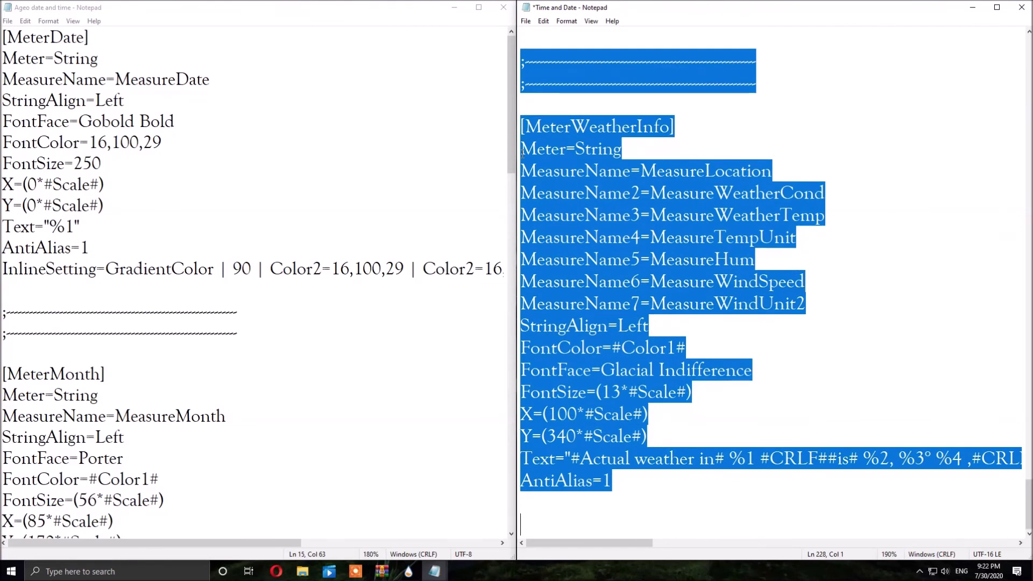
pyautogui.press('Delete')
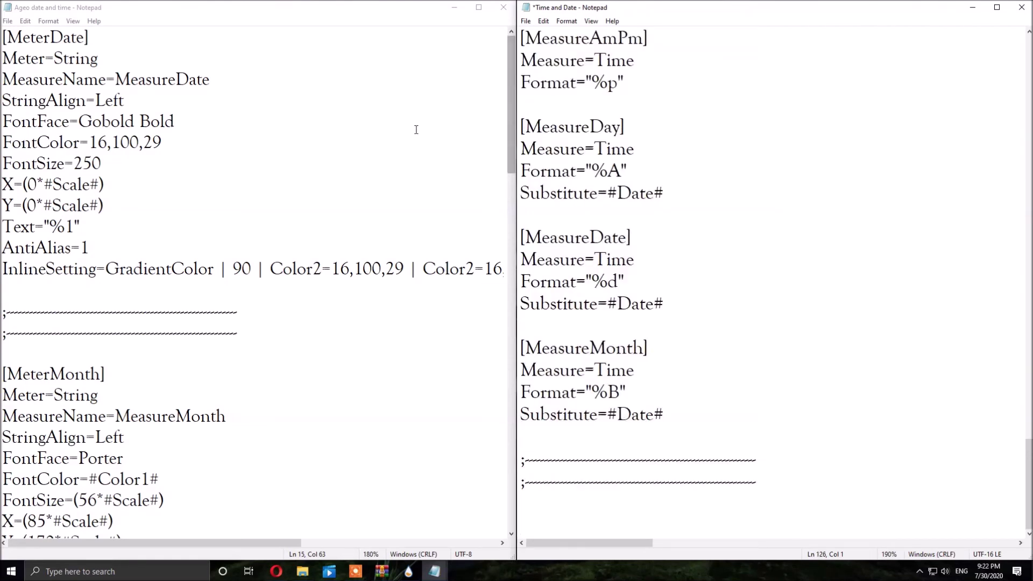
# - Cut the entire text of the Ageo date and time file and paste it at the end of the Time and Date file
pyautogui.click(377, 359)
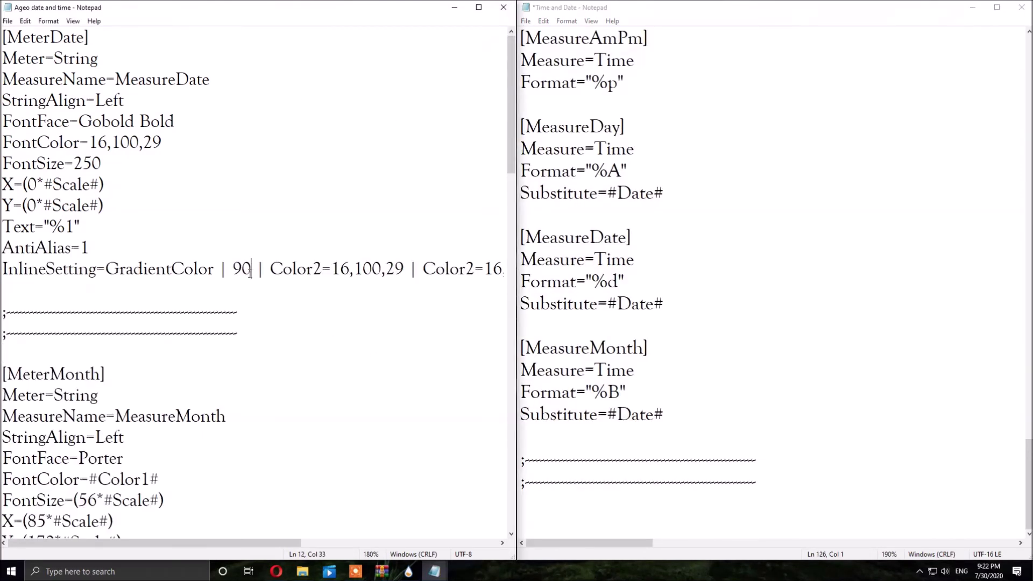
pyautogui.hotkey('ctrl', 'a')
pyautogui.hotkey('ctrl', 'x')
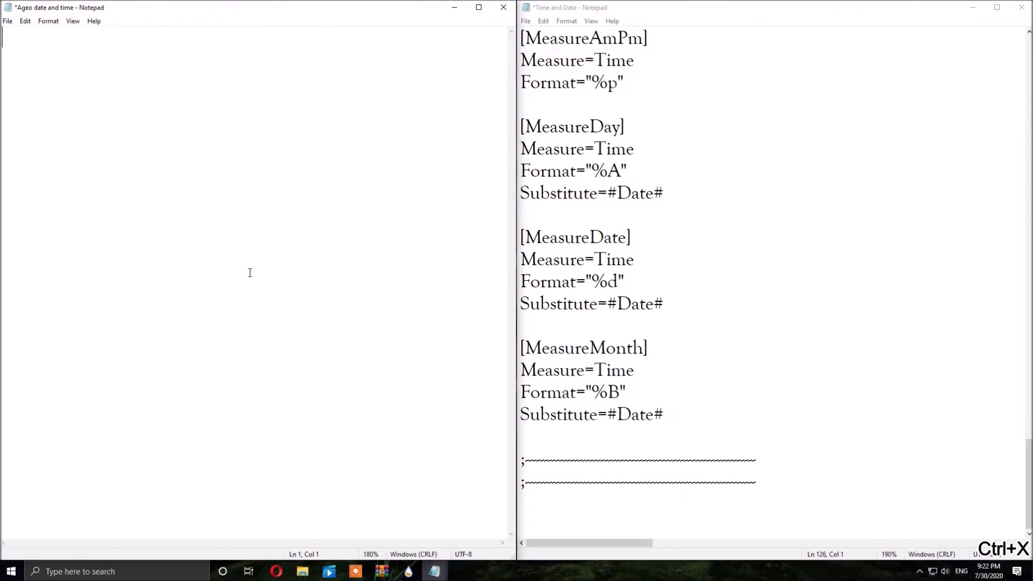
pyautogui.click(597, 514)
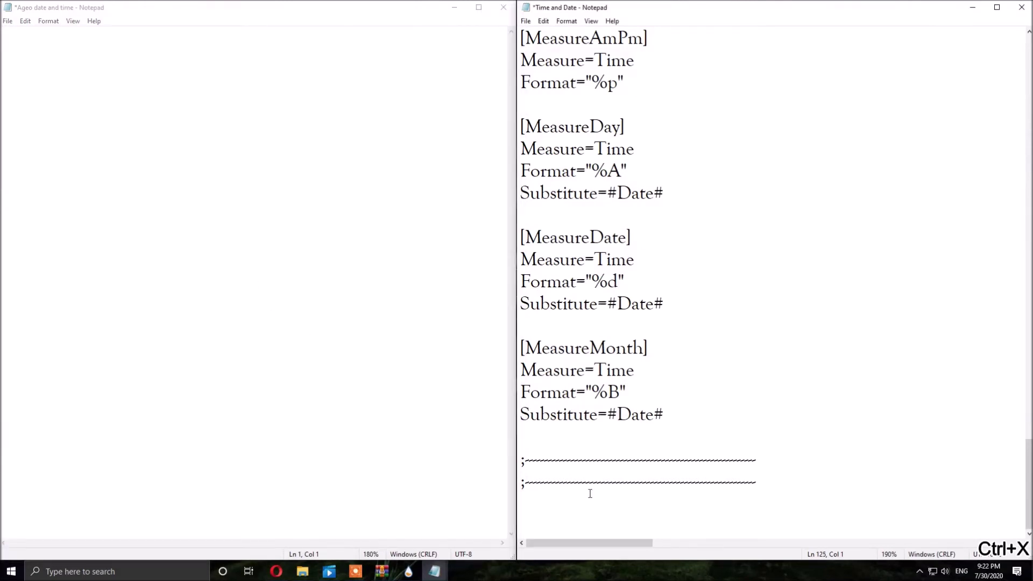
pyautogui.hotkey('ctrl', 'v')
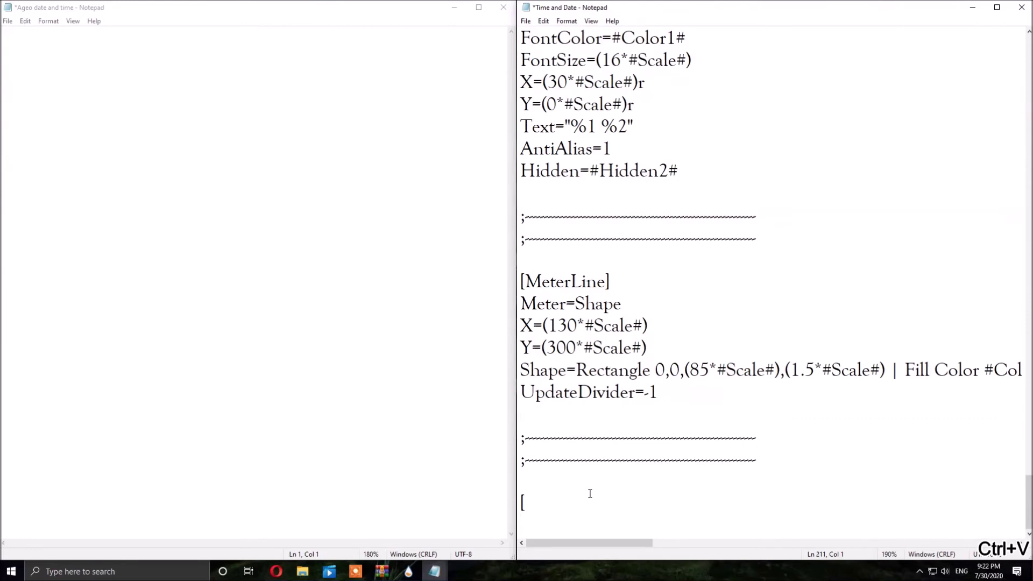
pyautogui.scroll(20, 705, 474)
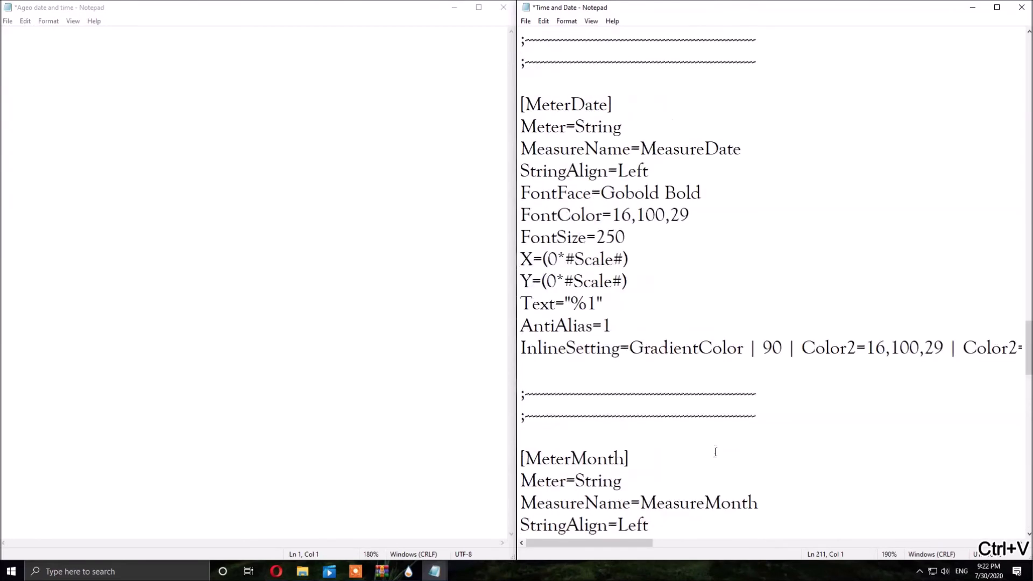
# - Close the emptied Ageo date and time file without saving its changes
pyautogui.moveTo(405, 13); pyautogui.dragTo(406, 81)
pyautogui.click(508, 79)
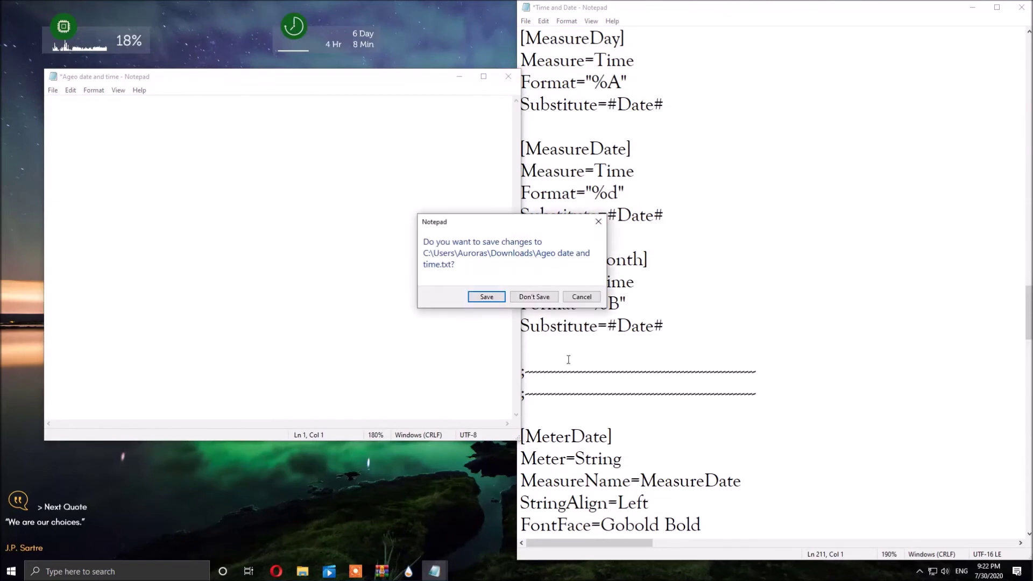
pyautogui.click(546, 300)
# - Maximise the Time and Date file's window with the [MeasureCurrent] and [MeasureUnits] sections in view
pyautogui.moveTo(712, 19); pyautogui.dragTo(310, 87)
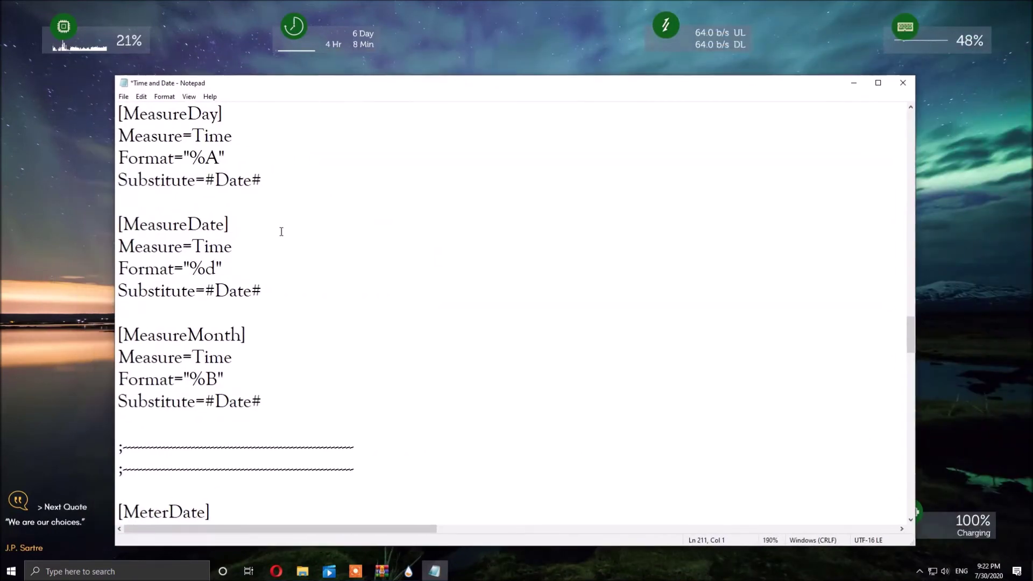
pyautogui.scroll(20, 260, 246)
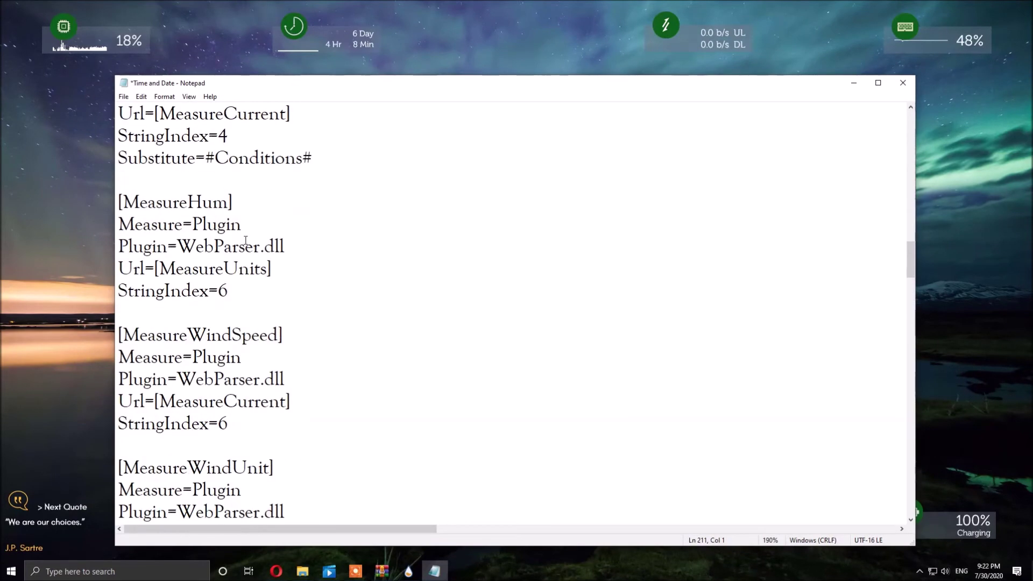
pyautogui.scroll(8, 248, 239)
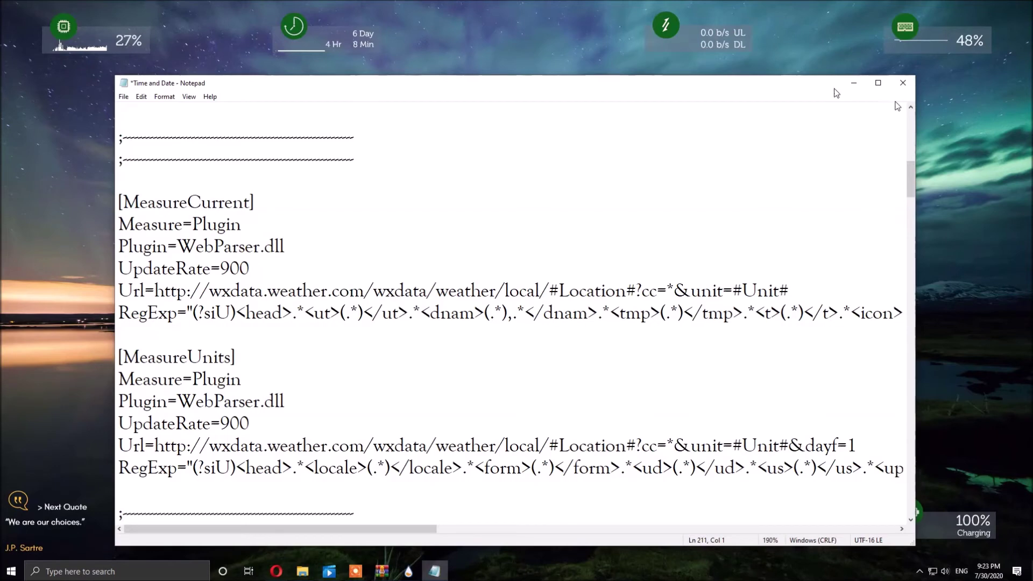
pyautogui.click(879, 83)
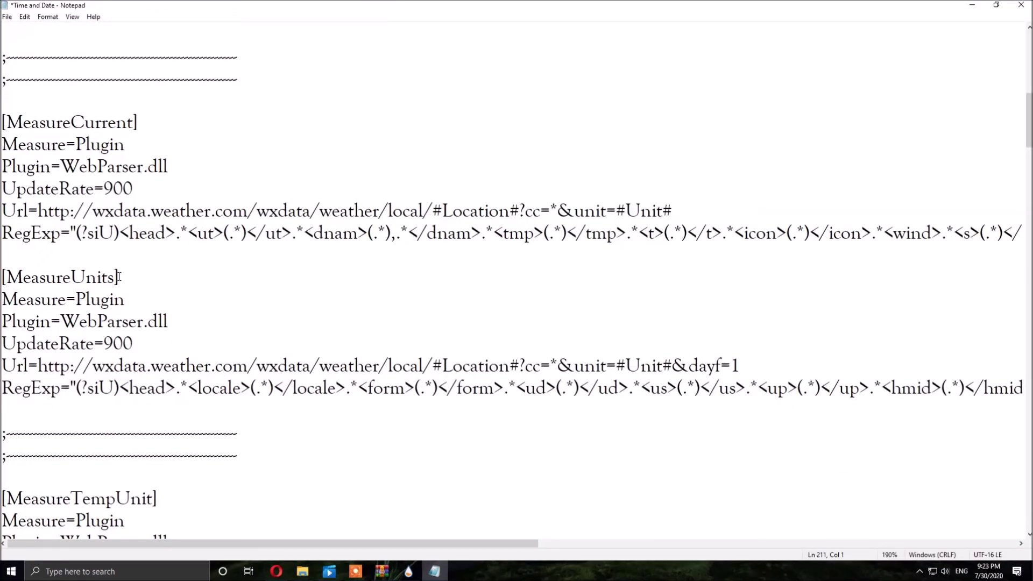